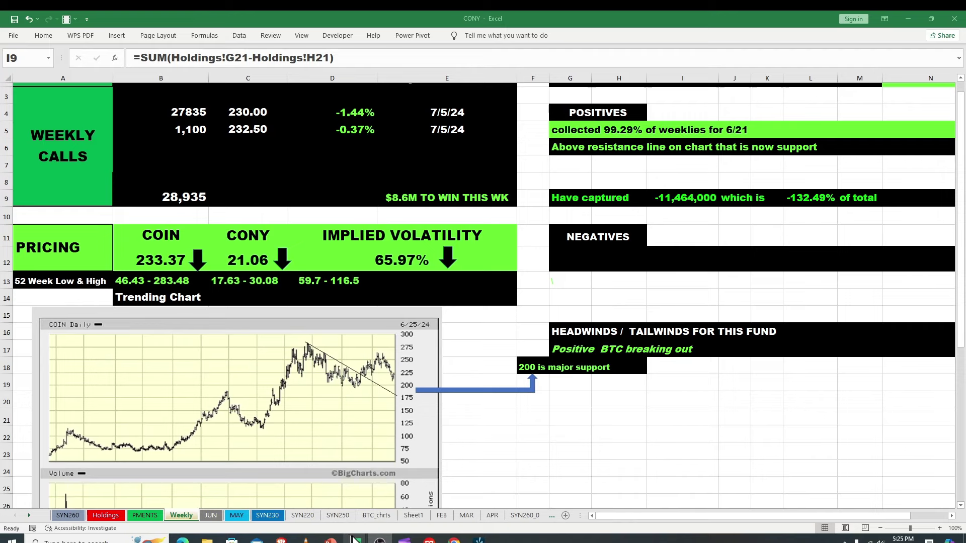
Bring the CONY workbook to the front and open the JUN sheet.
mouse_move(355, 540)
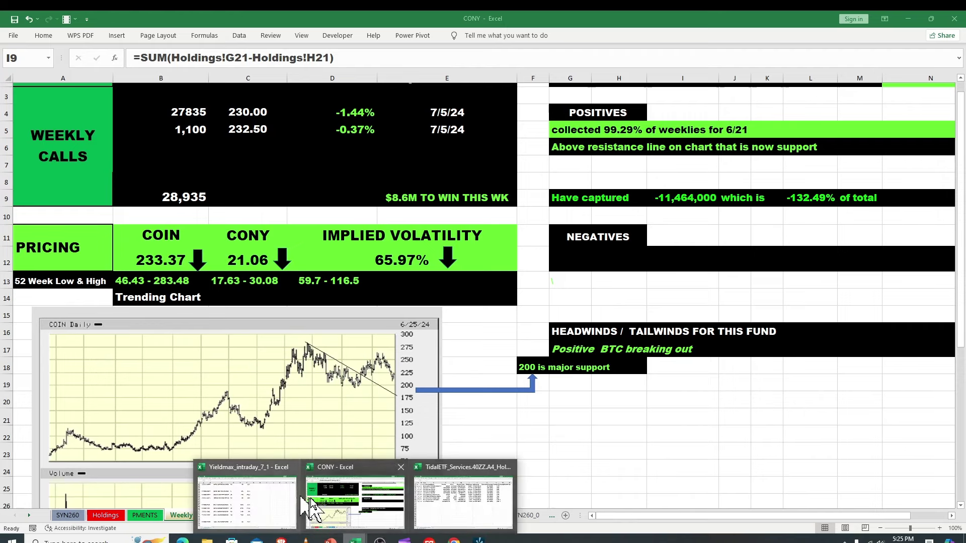
left_click(330, 513)
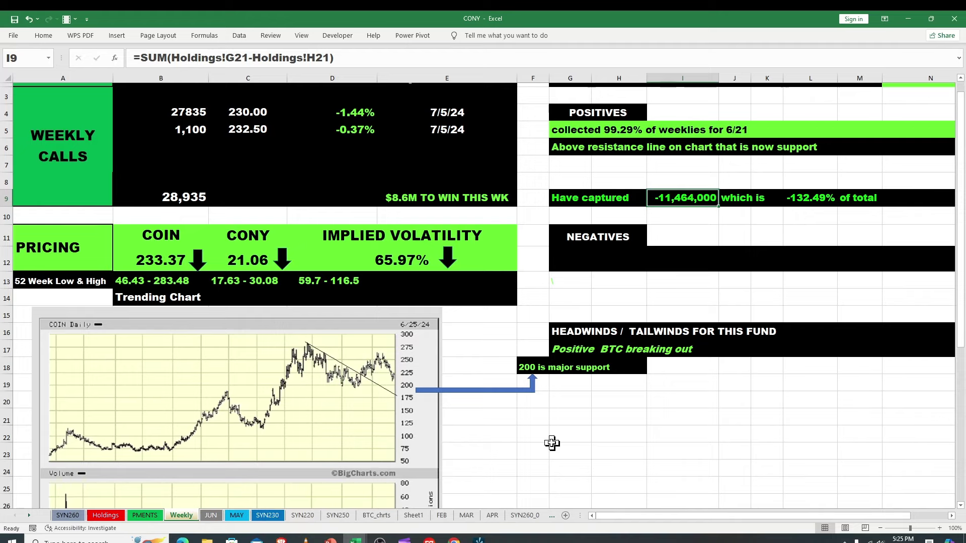
left_click(210, 516)
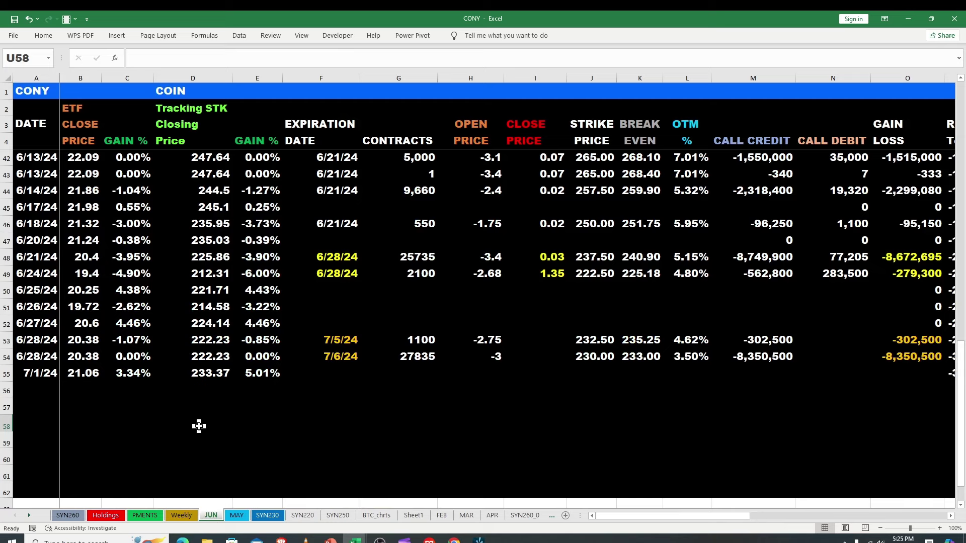
Inspect the 7/1/24 CONY and COIN closes, gain % formulas and cash value in row 55.
left_click(220, 375)
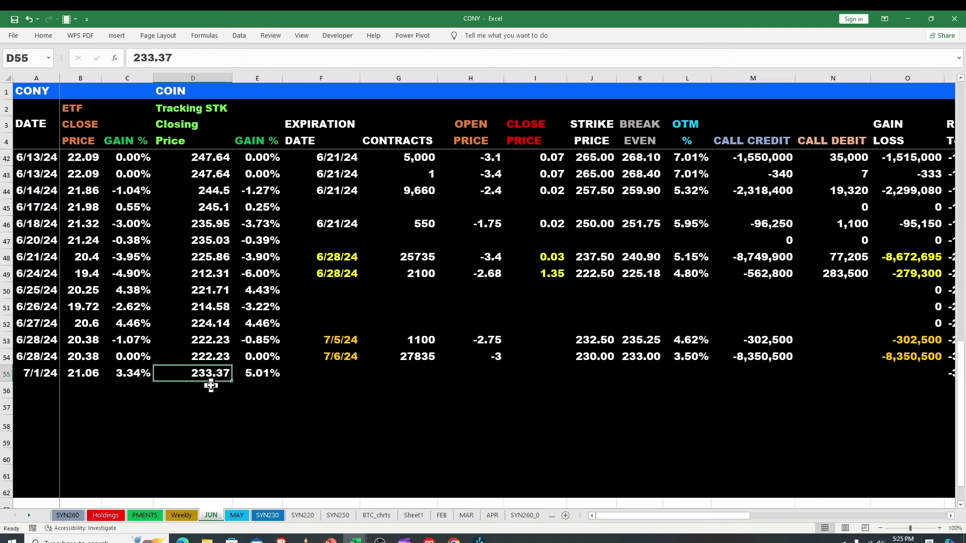
left_click(257, 373)
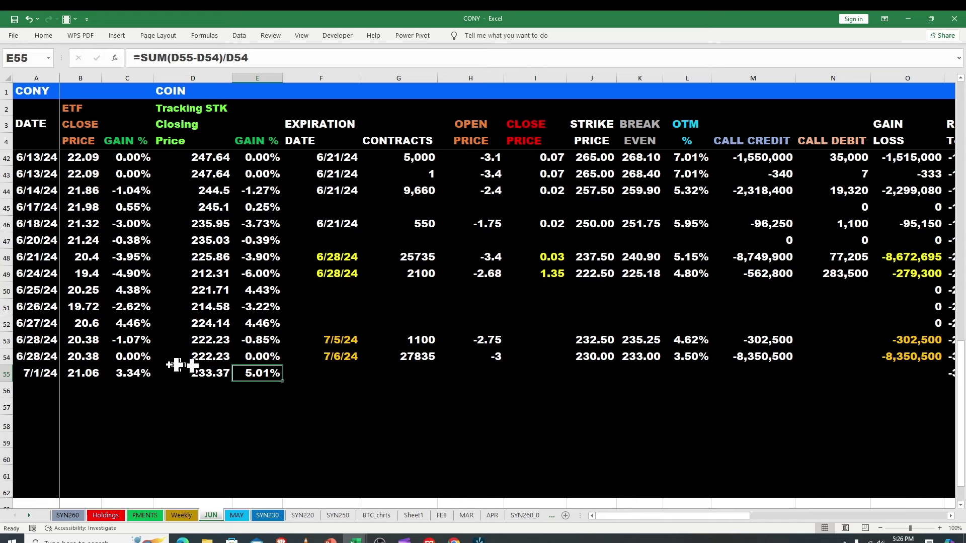
left_click(93, 373)
left_click(131, 373)
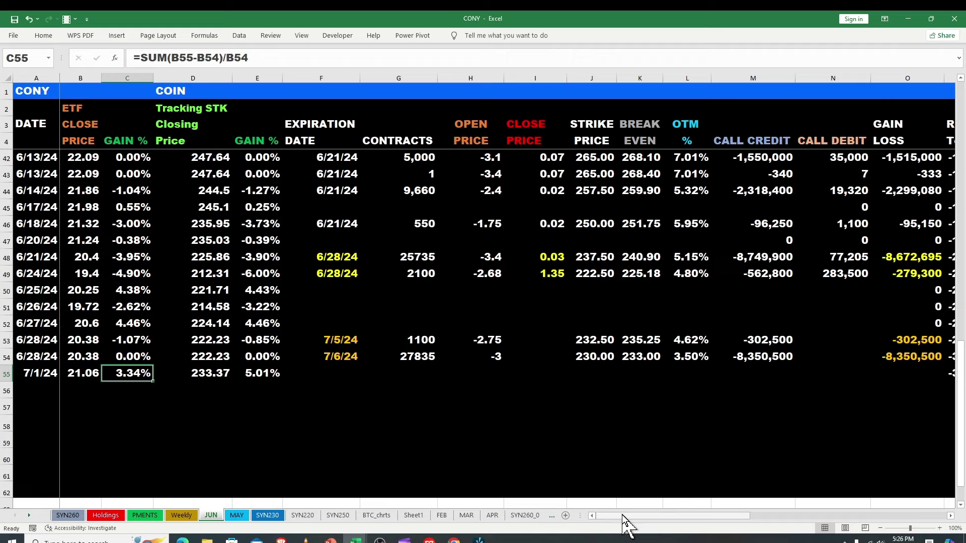
left_click_drag(623, 516, 633, 522)
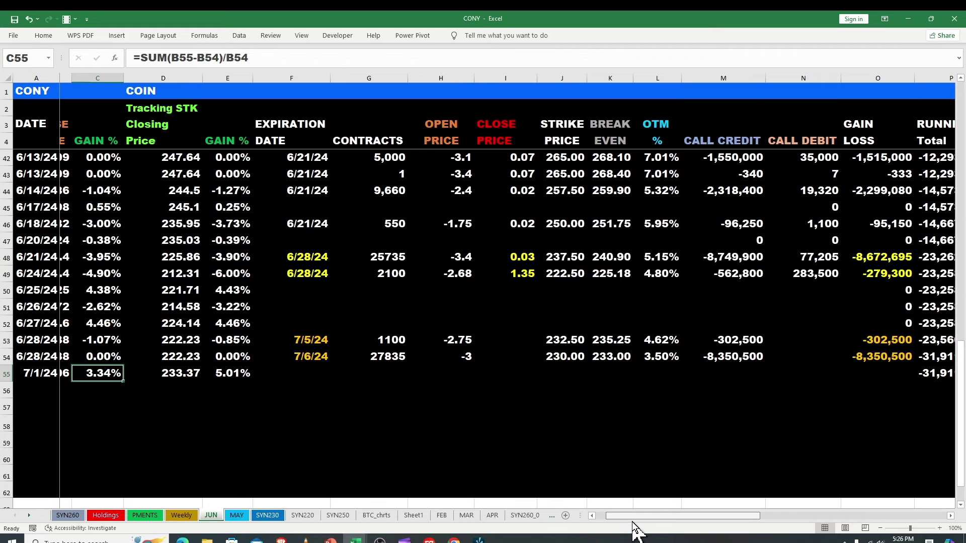
left_click_drag(633, 524, 819, 536)
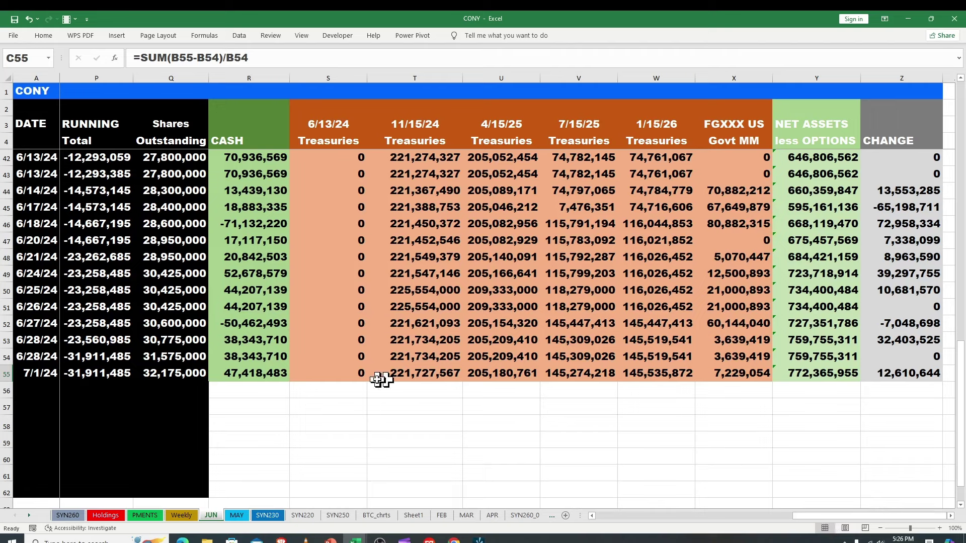
left_click(246, 378)
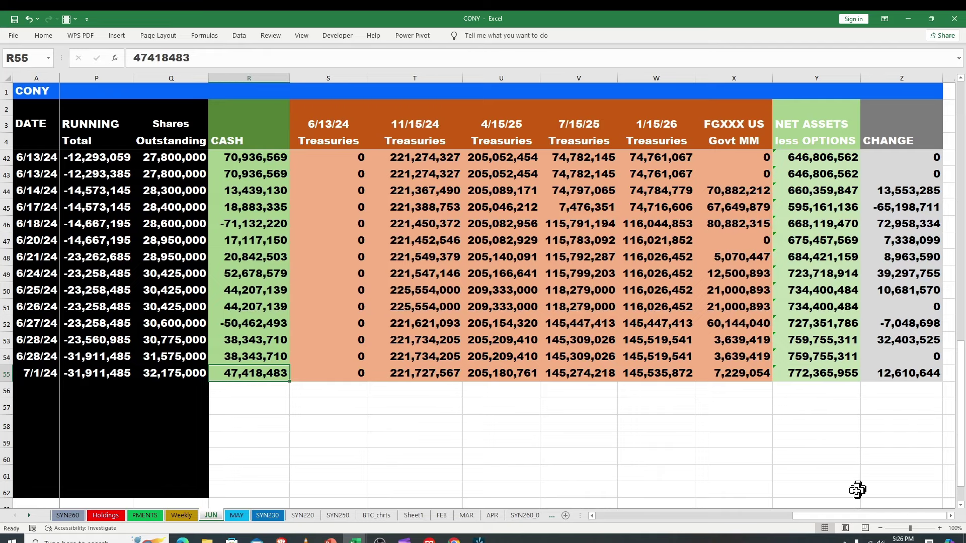
left_click_drag(861, 521, 649, 523)
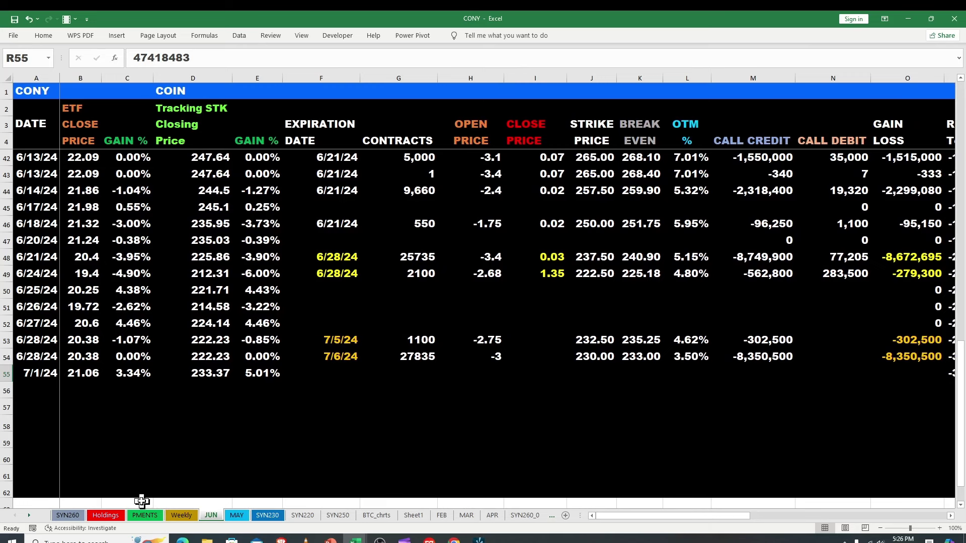
Open the SYN260 sheet and look through its synthetic trades table showing 75,026,777 profit/loss.
left_click(70, 517)
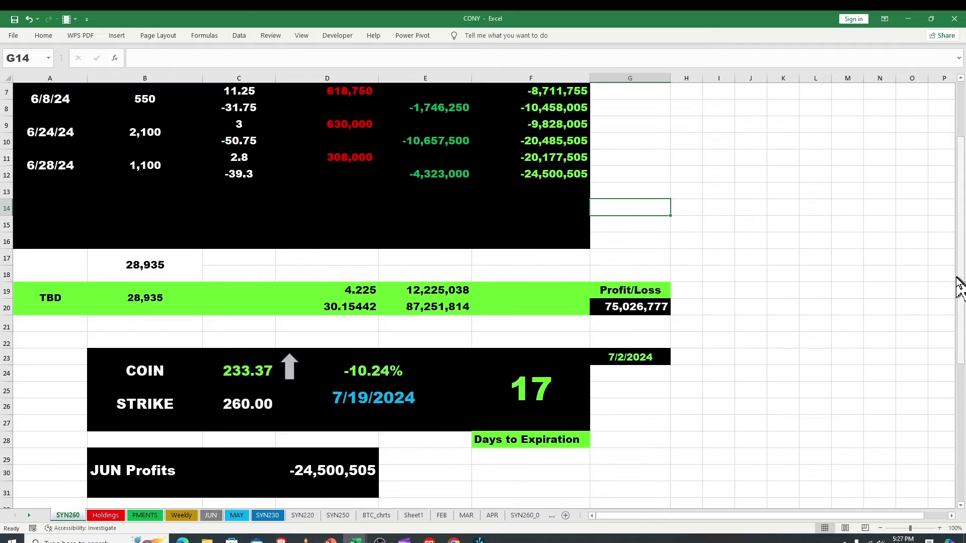
left_click_drag(959, 287, 961, 199)
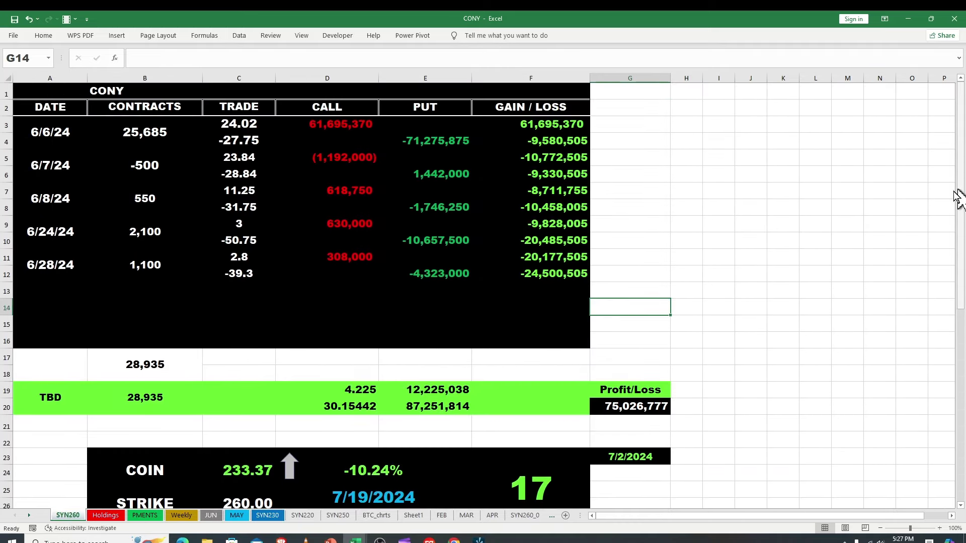
scroll(961, 301, "down", 2)
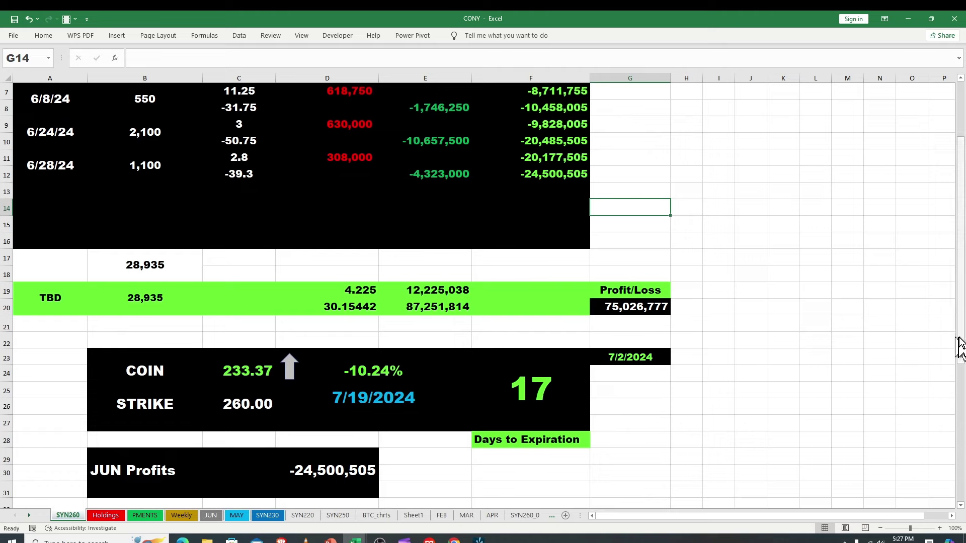
scroll(962, 347, "down", 1)
scroll(962, 347, "up", 1)
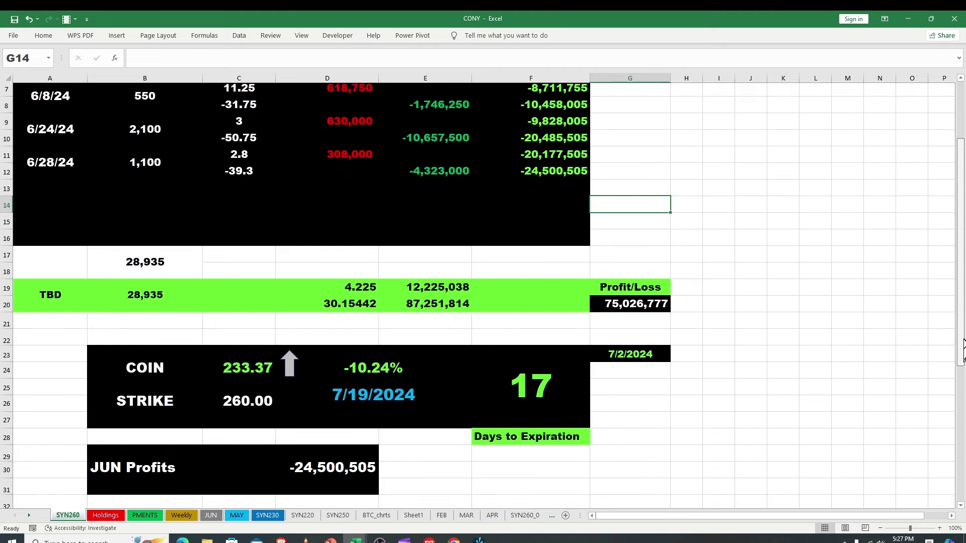
scroll(962, 346, "down", 1)
scroll(962, 346, "up", 1)
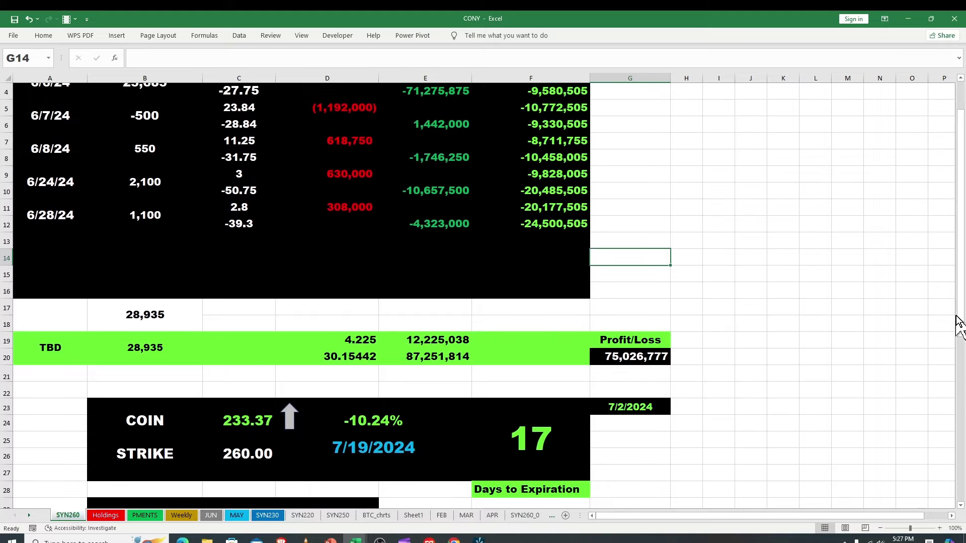
scroll(959, 317, "up", 1)
scroll(960, 307, "up", 1)
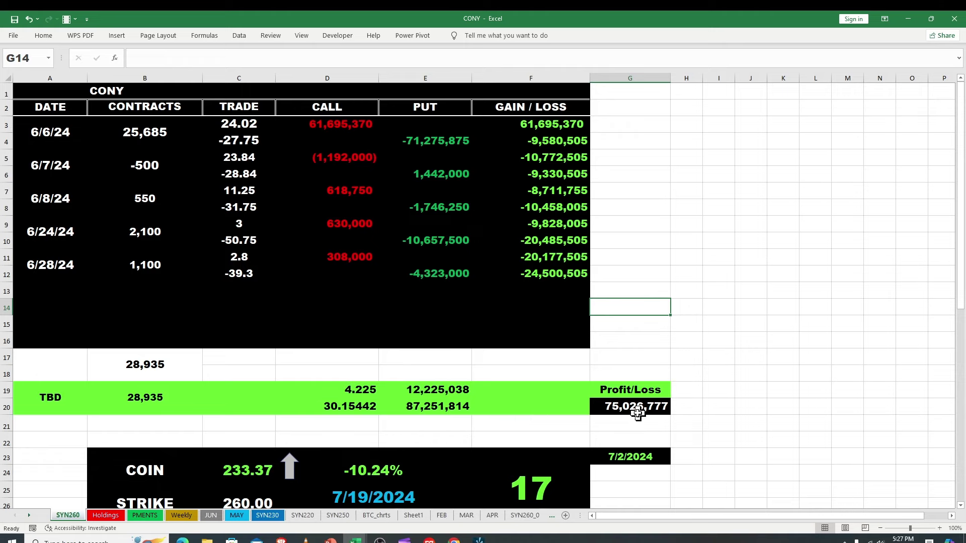
scroll(960, 312, "down", 2)
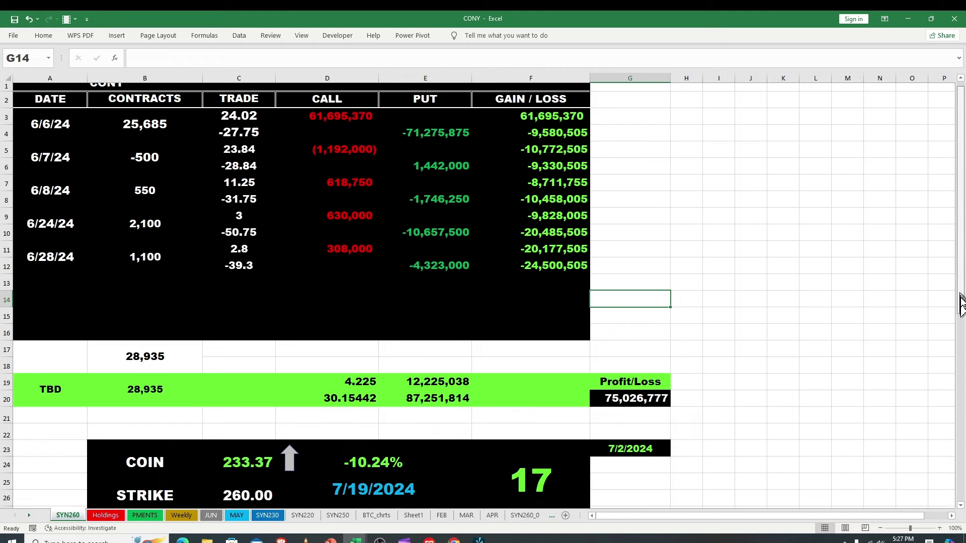
scroll(483, 295, "down", 2)
scroll(483, 294, "up", 1)
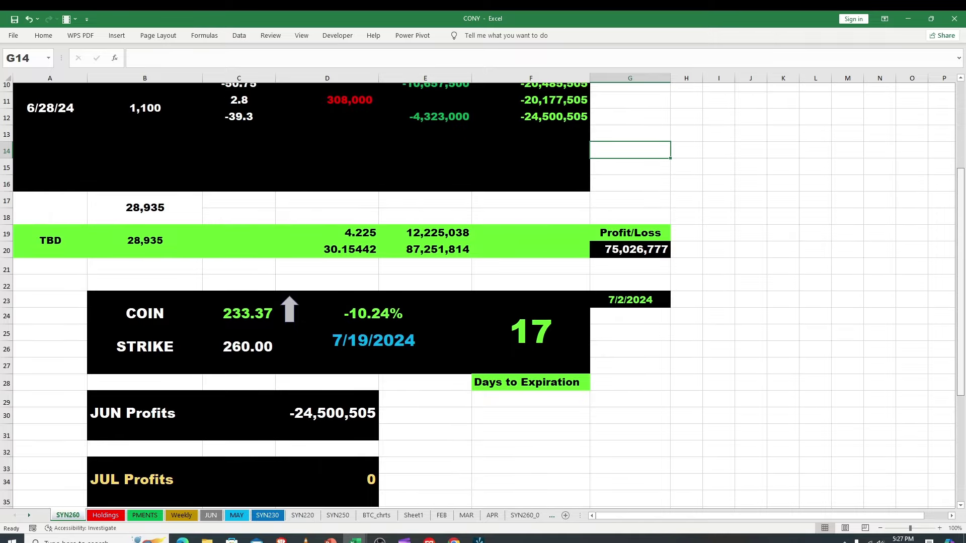
scroll(483, 294, "down", 1)
scroll(483, 295, "up", 2)
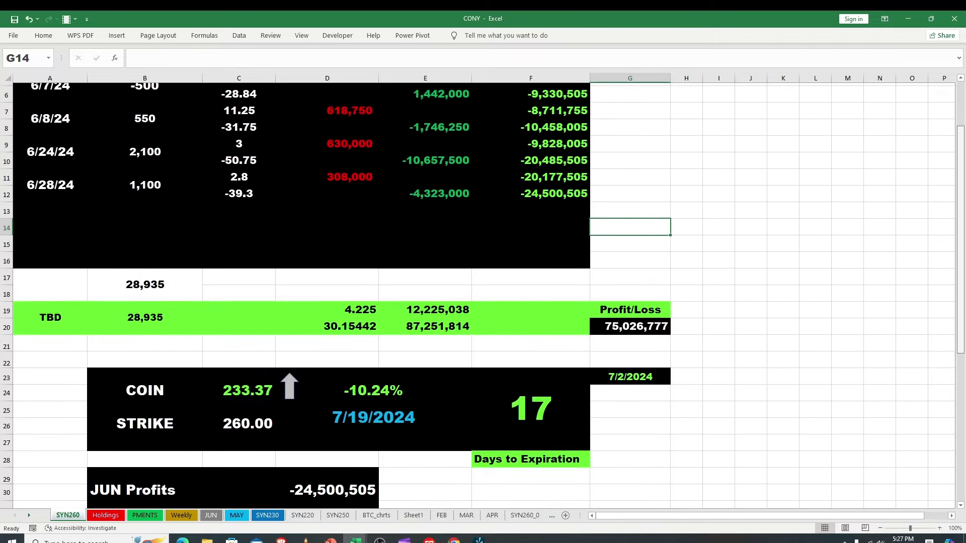
scroll(483, 295, "up", 2)
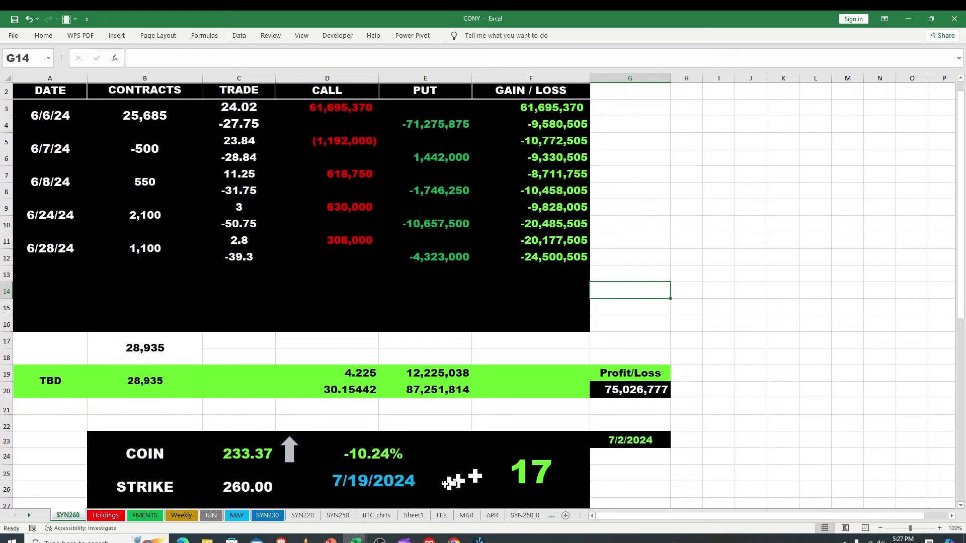
left_click(183, 516)
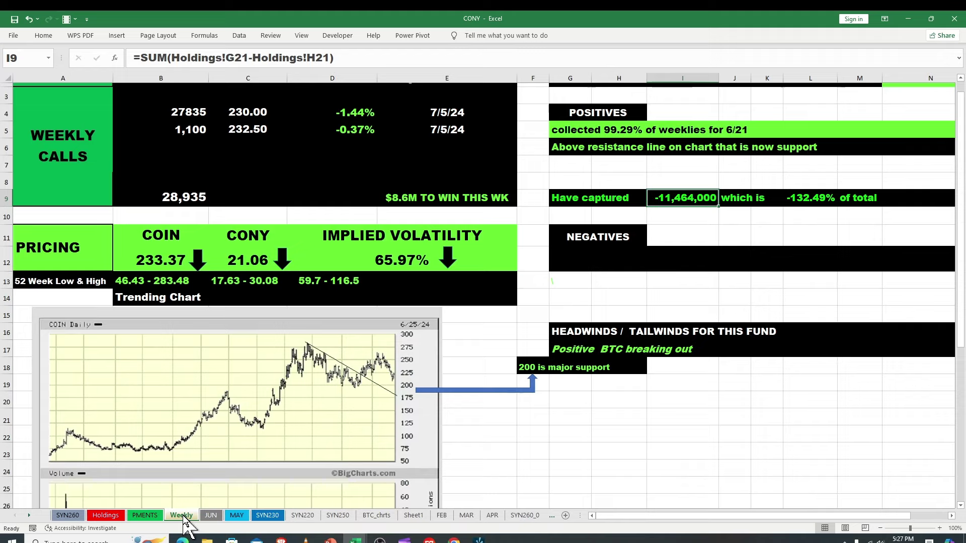
left_click(108, 516)
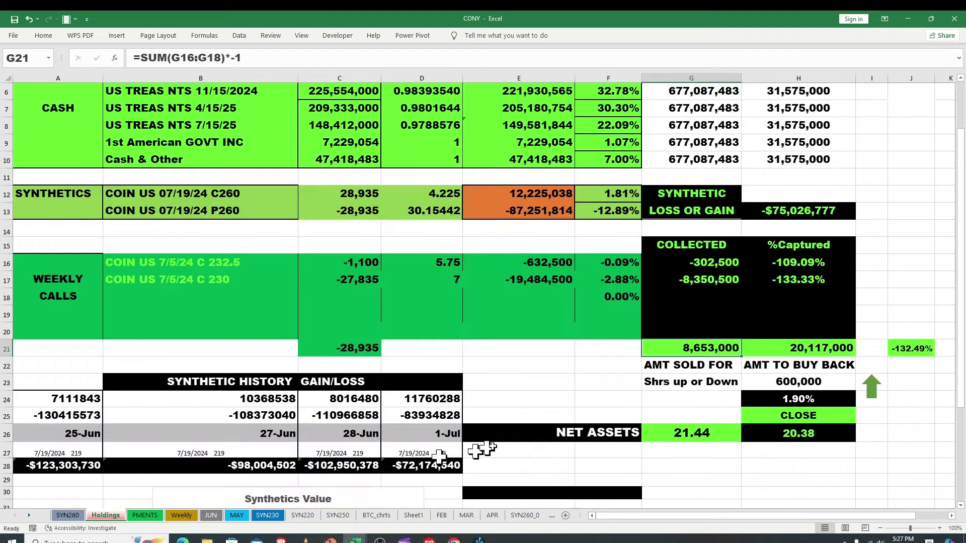
left_click(418, 471)
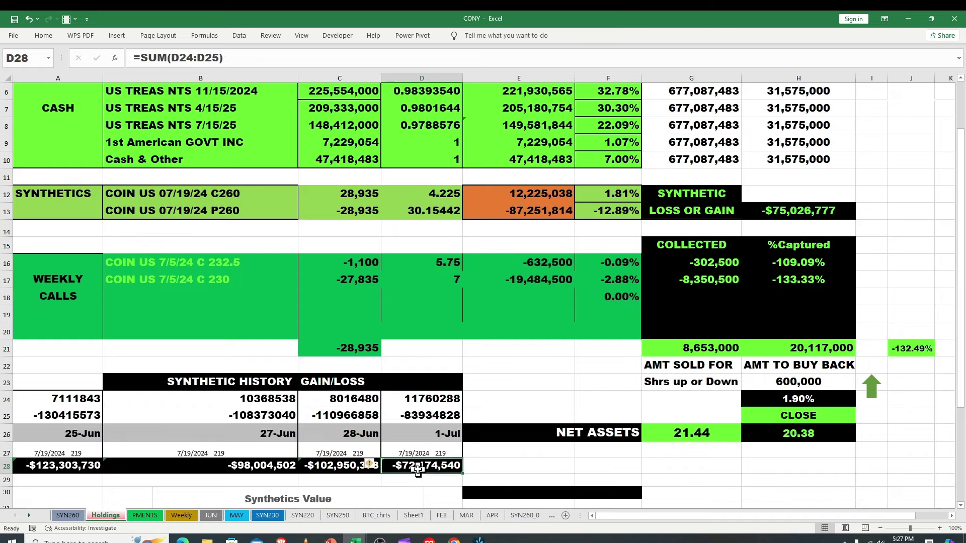
left_click(414, 419)
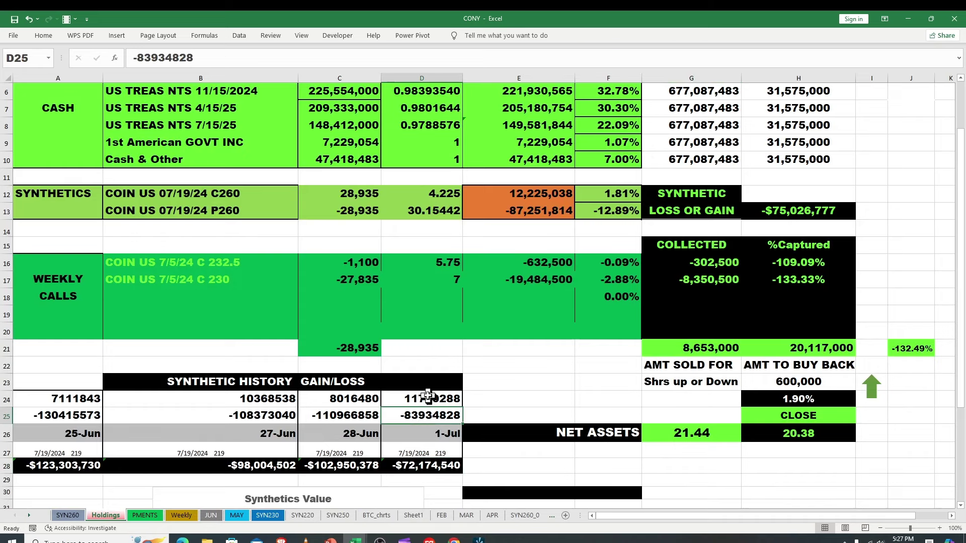
left_click(425, 468)
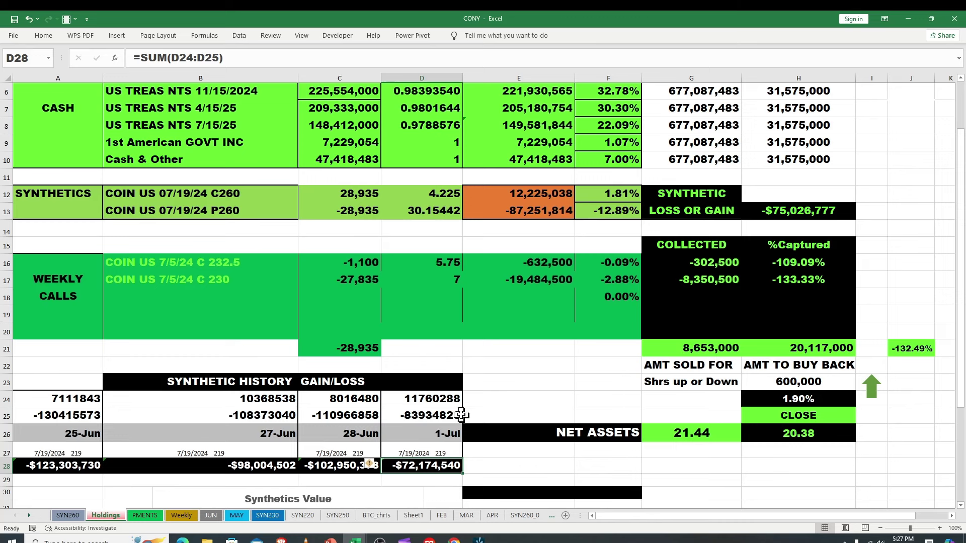
left_click(821, 209)
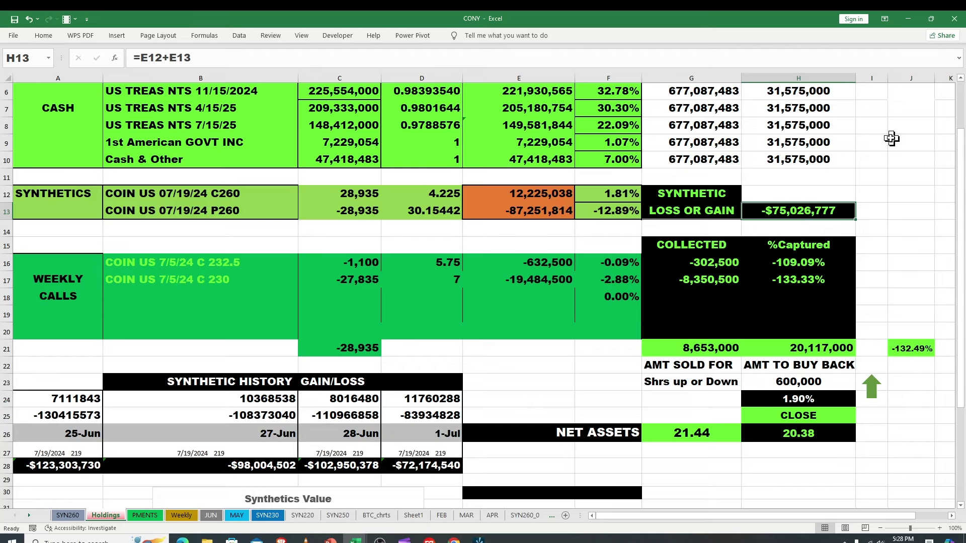
Fill the 32,175,000 shares outstanding figure from H5 down through H10.
scroll(962, 279, "up", 2)
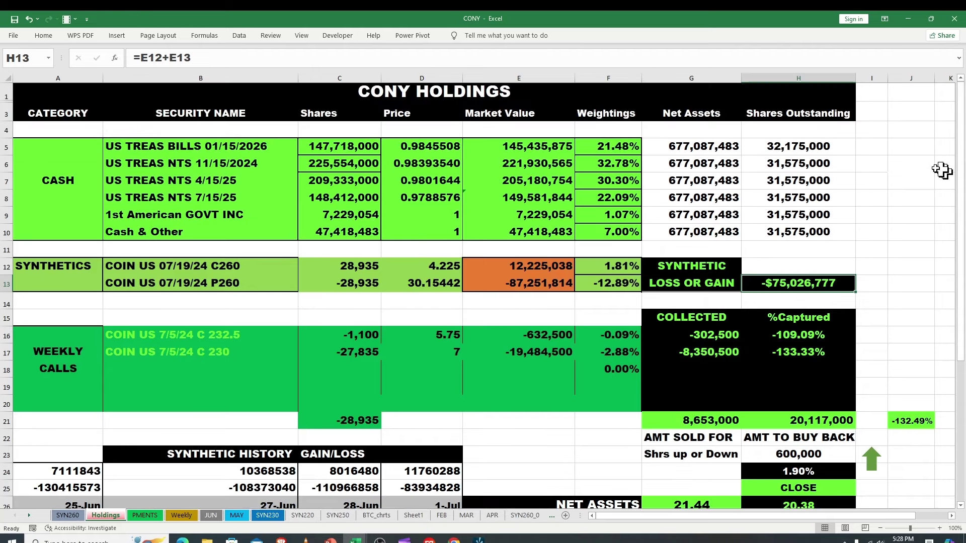
left_click(802, 149)
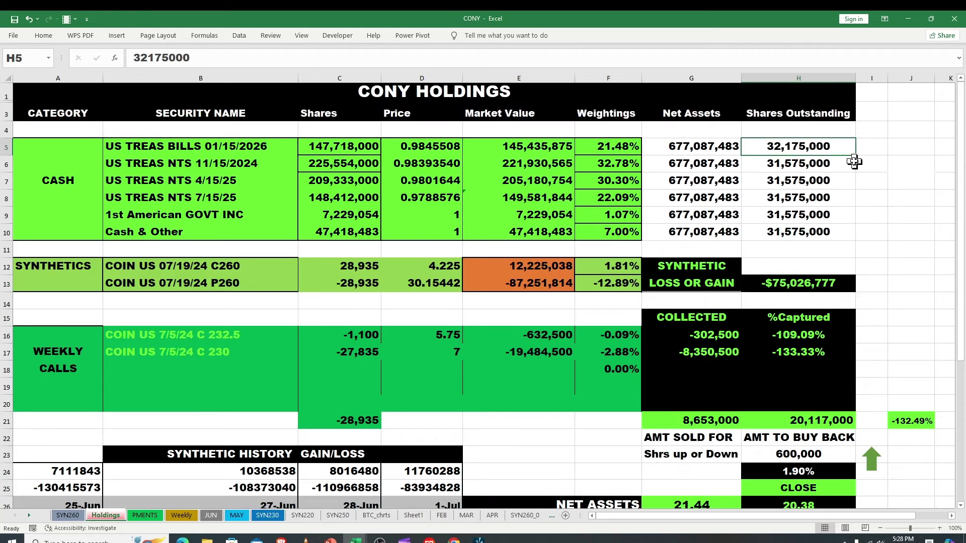
left_click_drag(858, 157, 856, 242)
Change H26's CLOSE formula to =JUN!B55 so it shows 21.06.
scroll(794, 400, "down", 3)
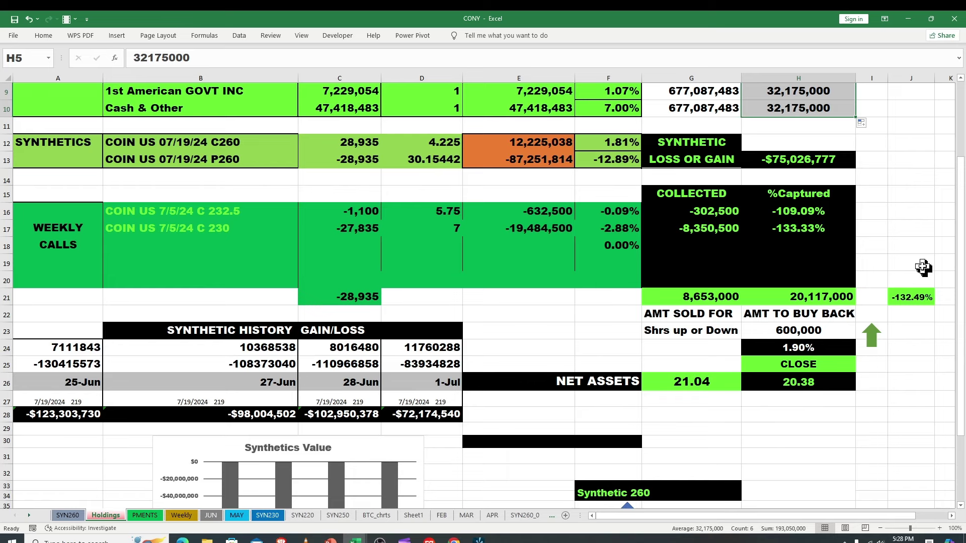
left_click(790, 385)
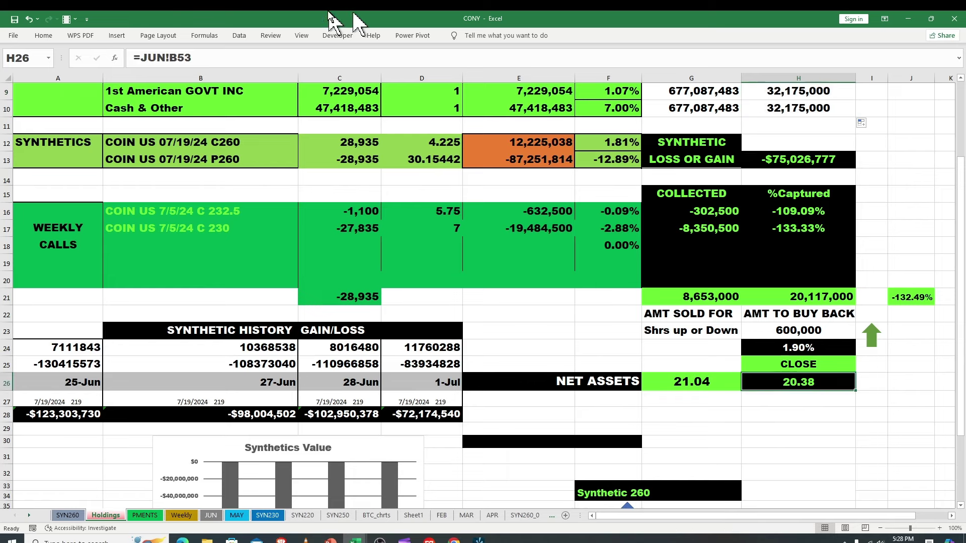
double_click(182, 58)
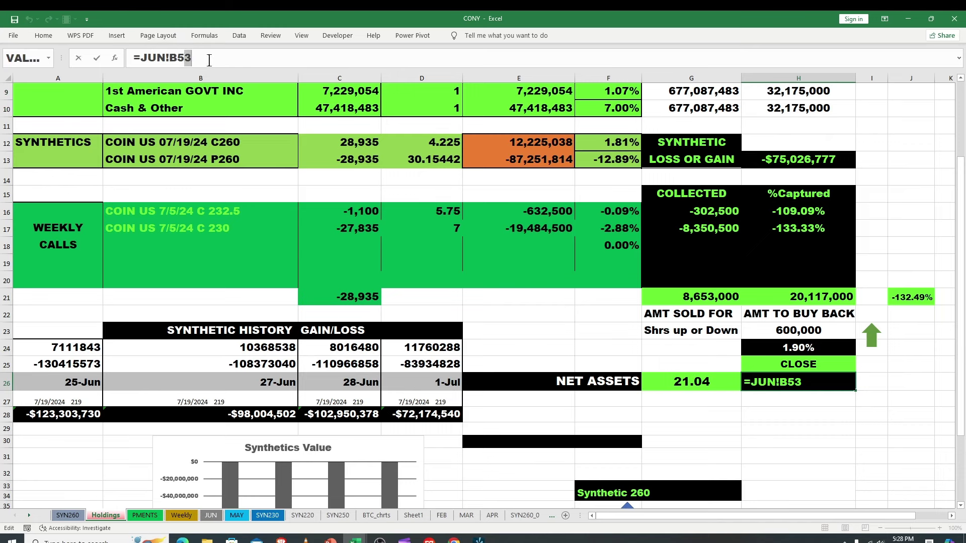
type("4")
key("Return")
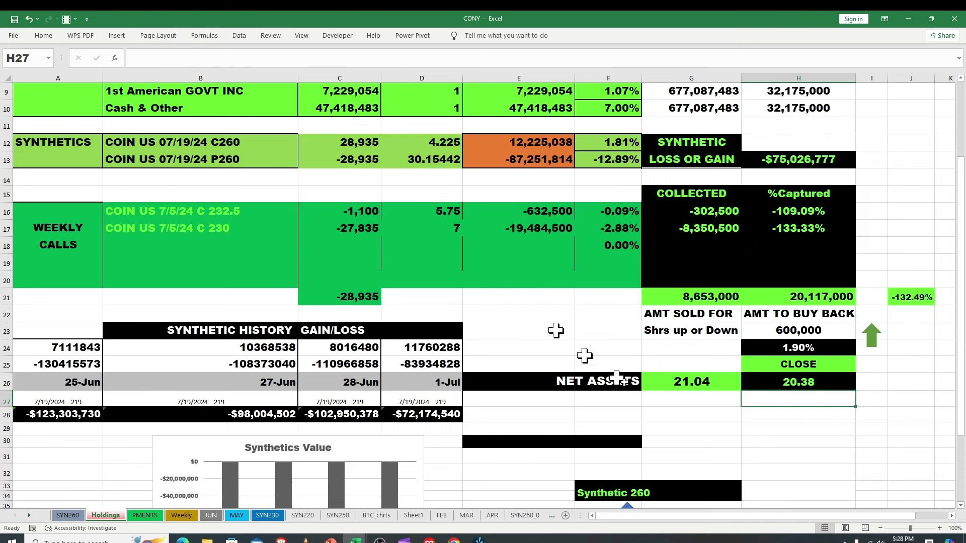
left_click(782, 383)
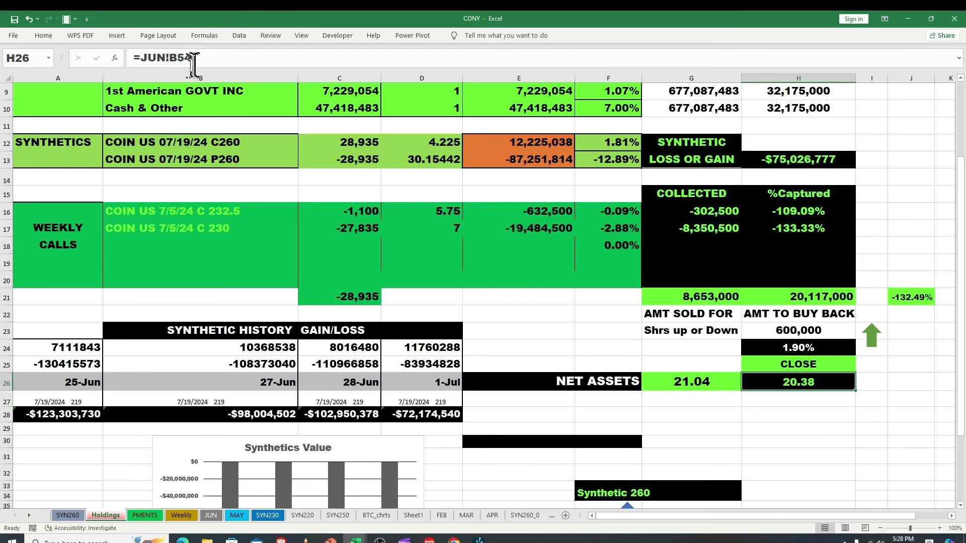
left_click_drag(186, 58, 208, 64)
type("5")
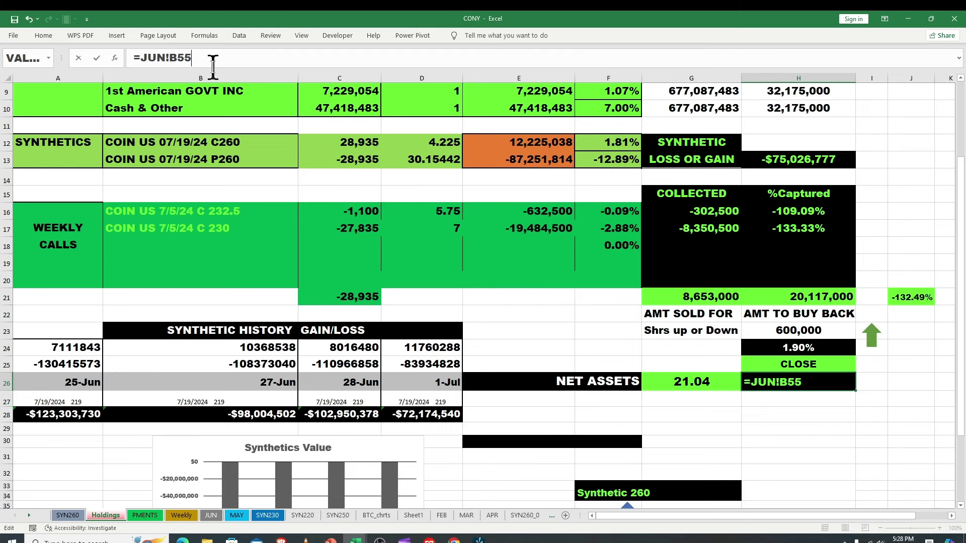
key("Return")
left_click(783, 428)
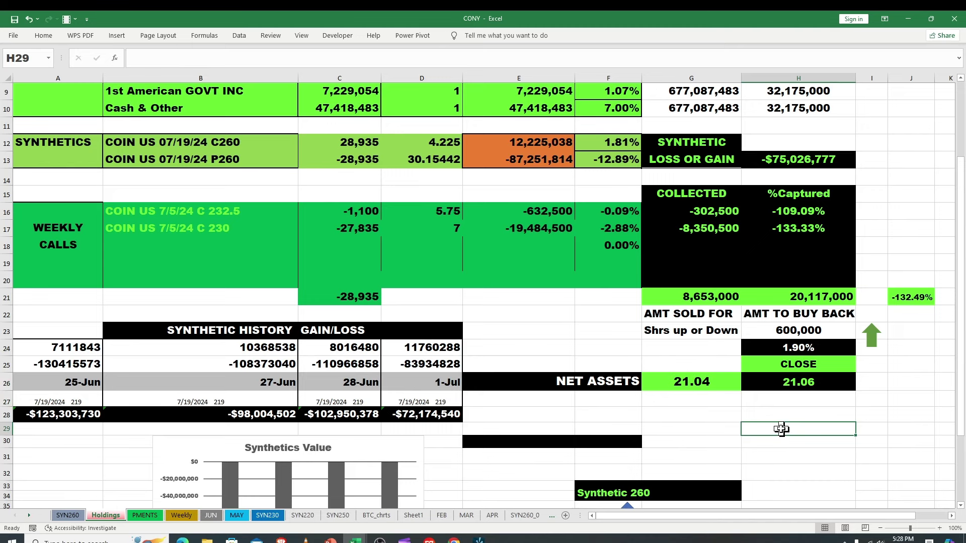
left_click_drag(961, 302, 961, 366)
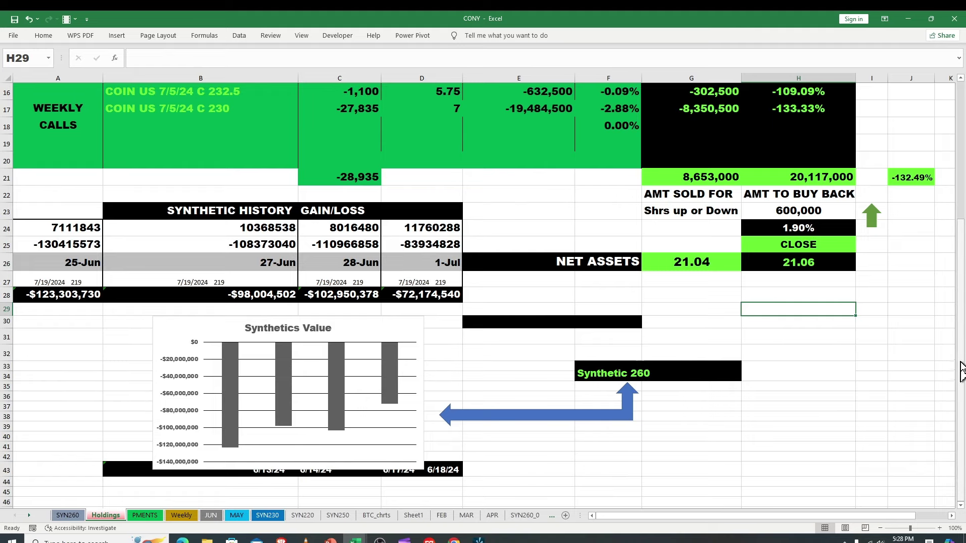
left_click_drag(961, 373, 961, 232)
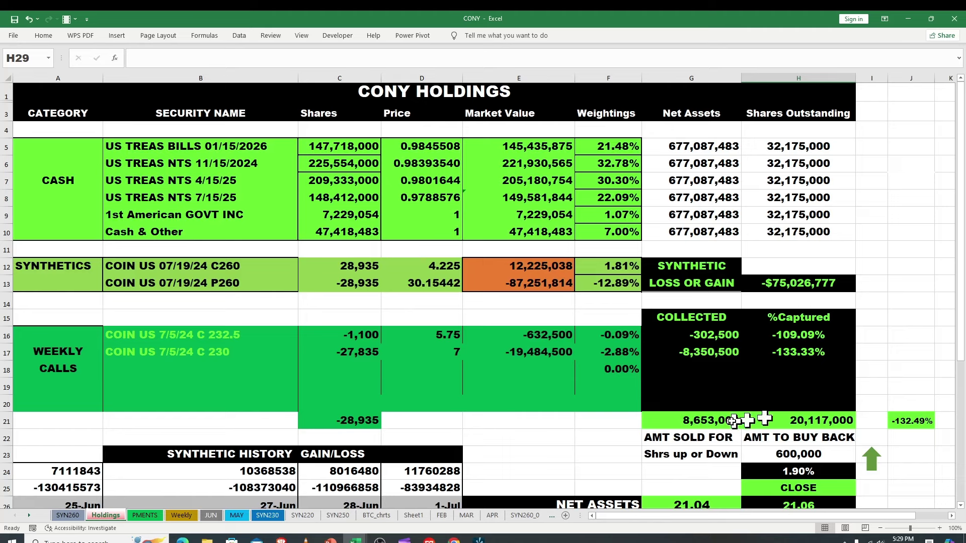
left_click(700, 422)
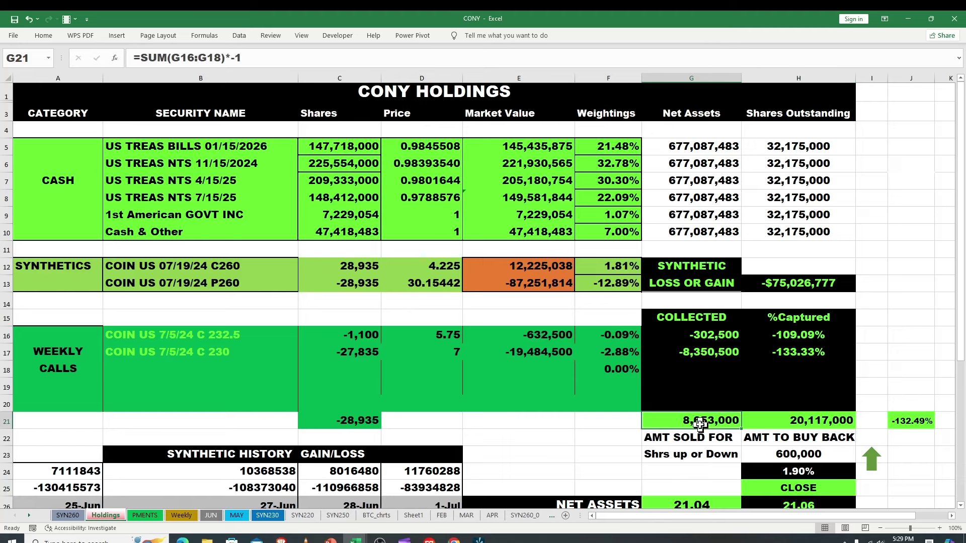
left_click(807, 421)
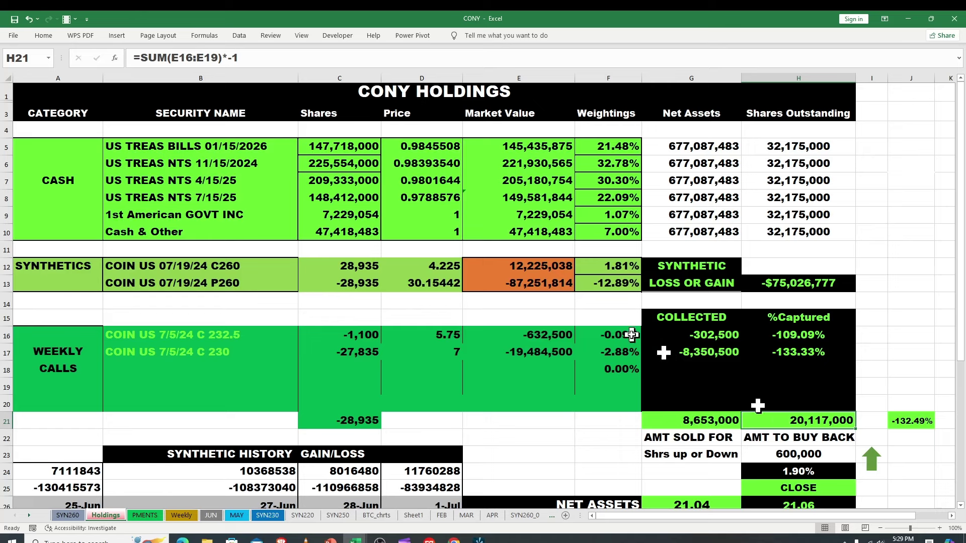
left_click(225, 335)
left_click(223, 357)
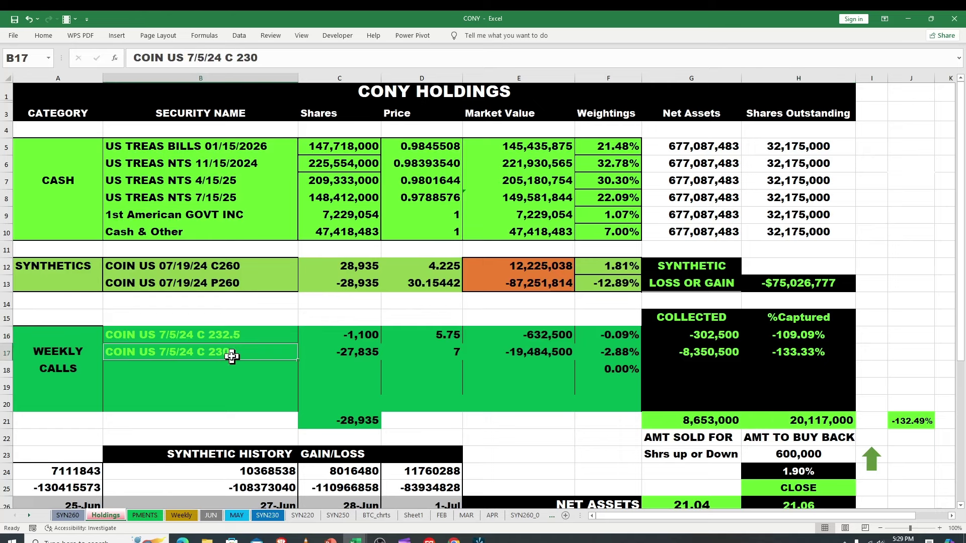
left_click(342, 353)
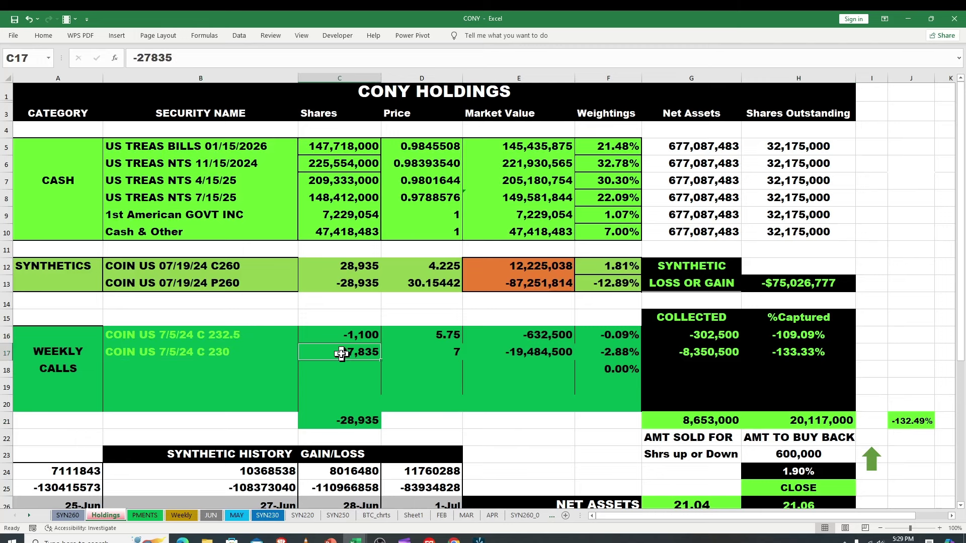
left_click(224, 355)
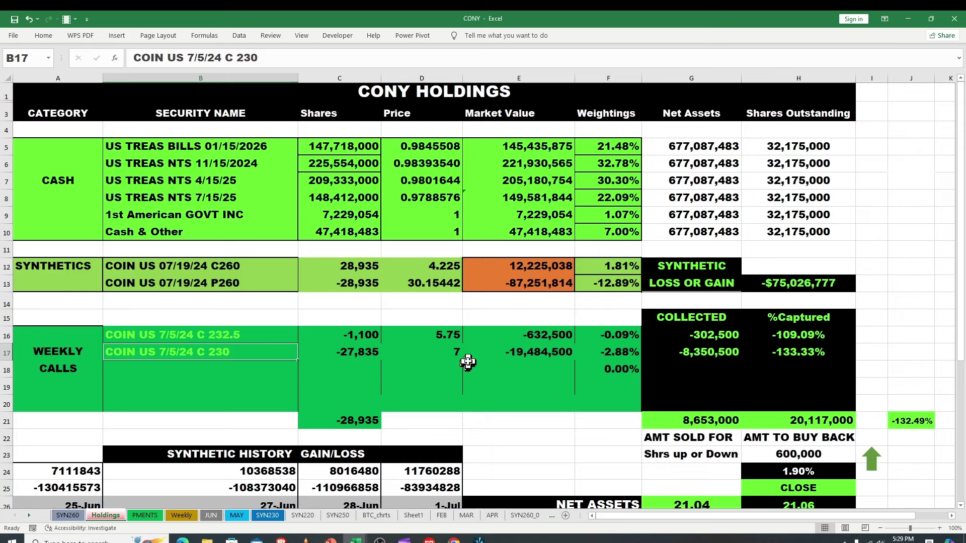
left_click(458, 349)
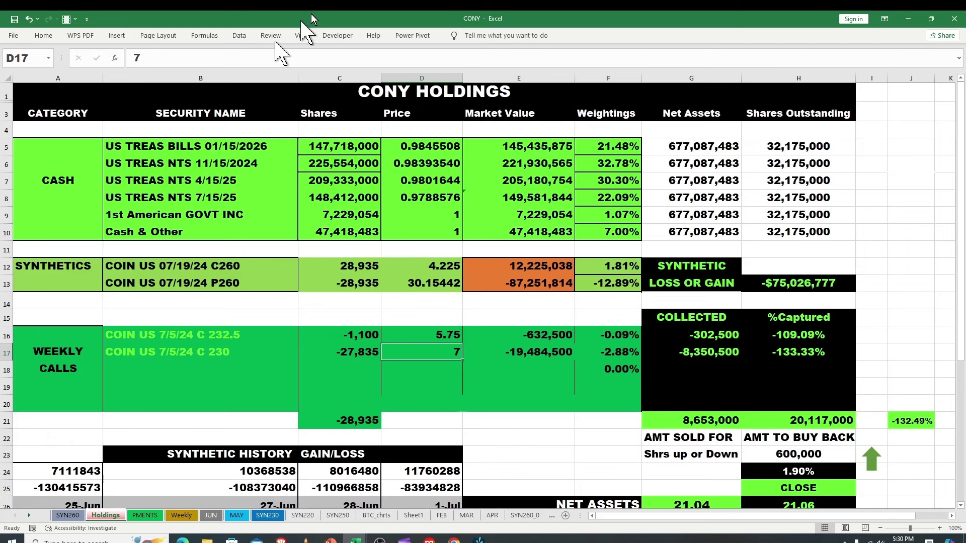
left_click_drag(962, 322, 952, 282)
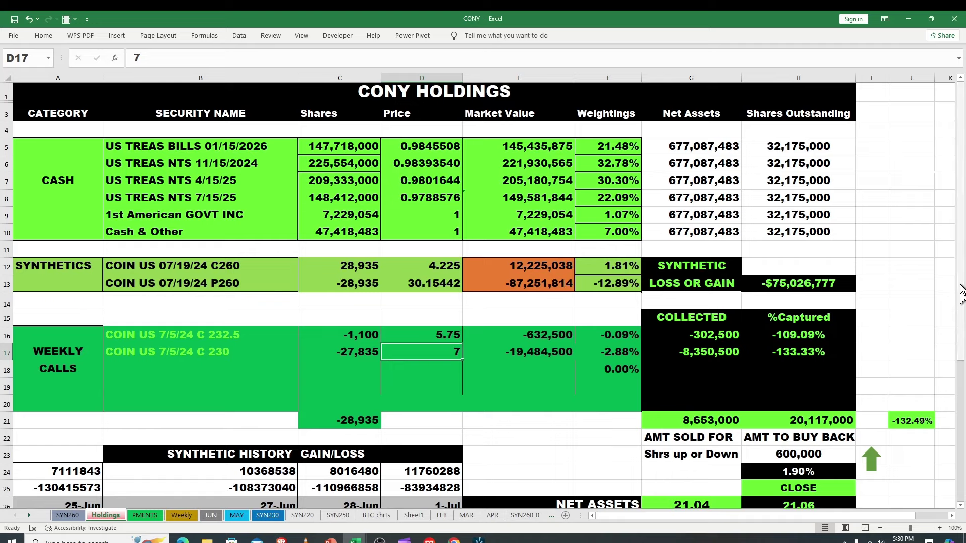
scroll(962, 281, "down", 1)
scroll(962, 281, "up", 1)
scroll(962, 286, "down", 1)
scroll(963, 274, "up", 1)
left_click_drag(963, 274, 963, 276)
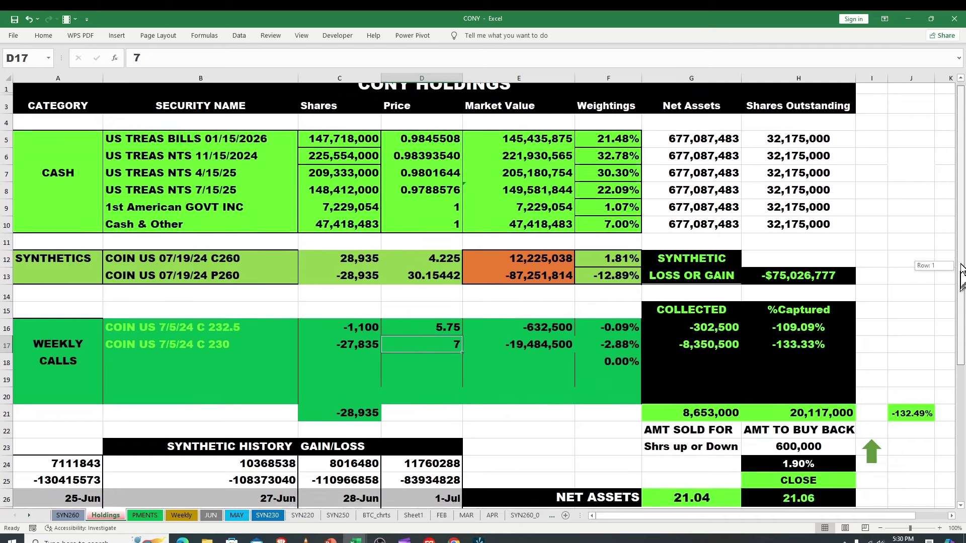
left_click(911, 267)
left_click(910, 283)
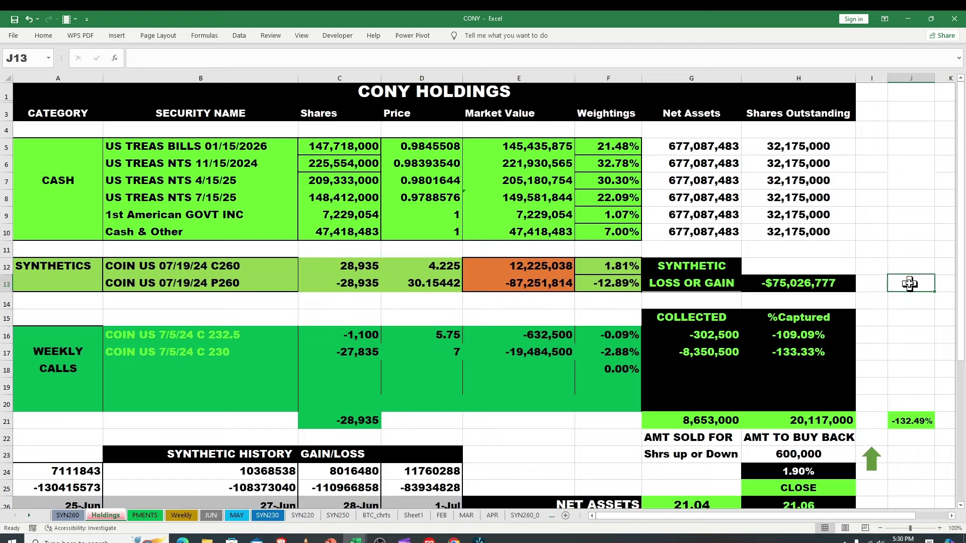
left_click(910, 297)
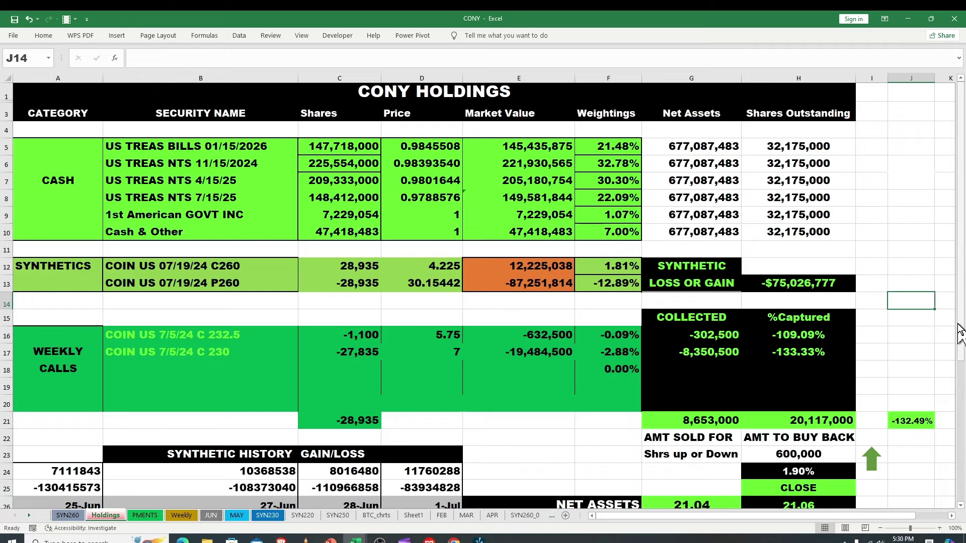
scroll(954, 332, "down", 1)
scroll(954, 344, "down", 1)
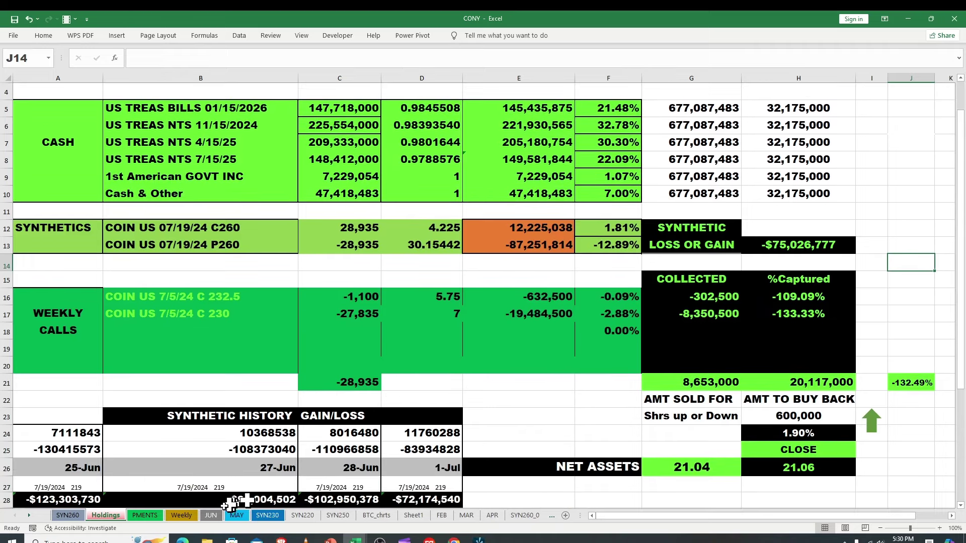
On the Weekly sheet, review the $8.6M to-win note, captured-amount formula and 232.50 strike.
left_click(181, 515)
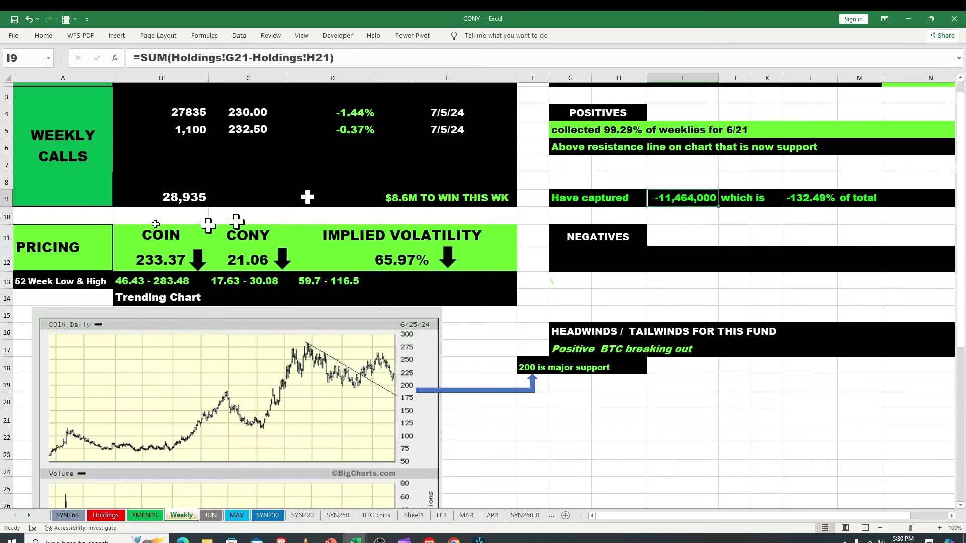
left_click_drag(960, 295, 962, 269)
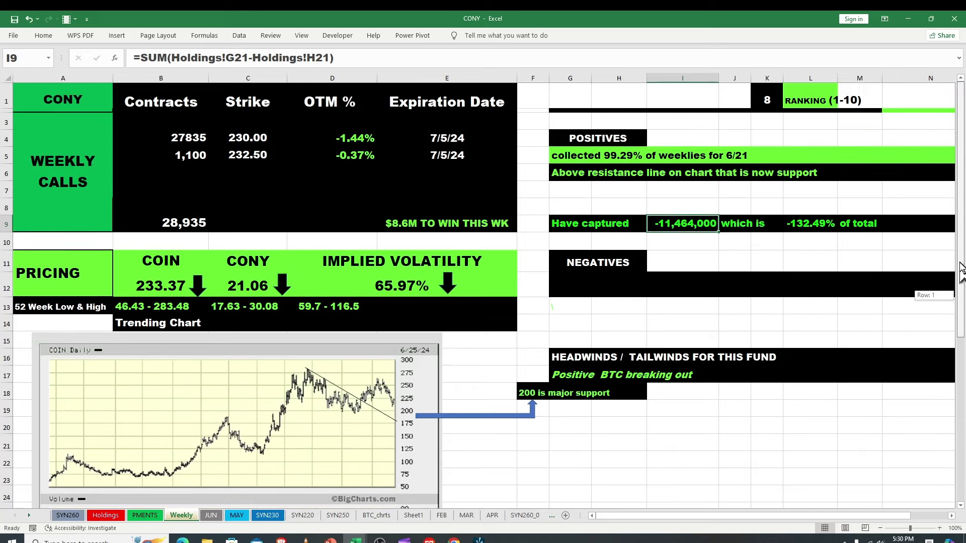
left_click(425, 223)
left_click(670, 230)
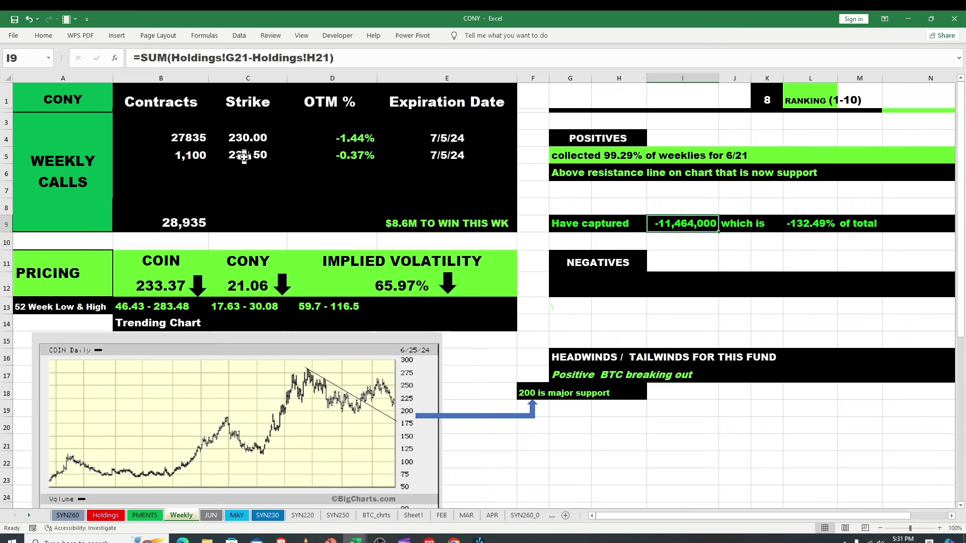
left_click(262, 157)
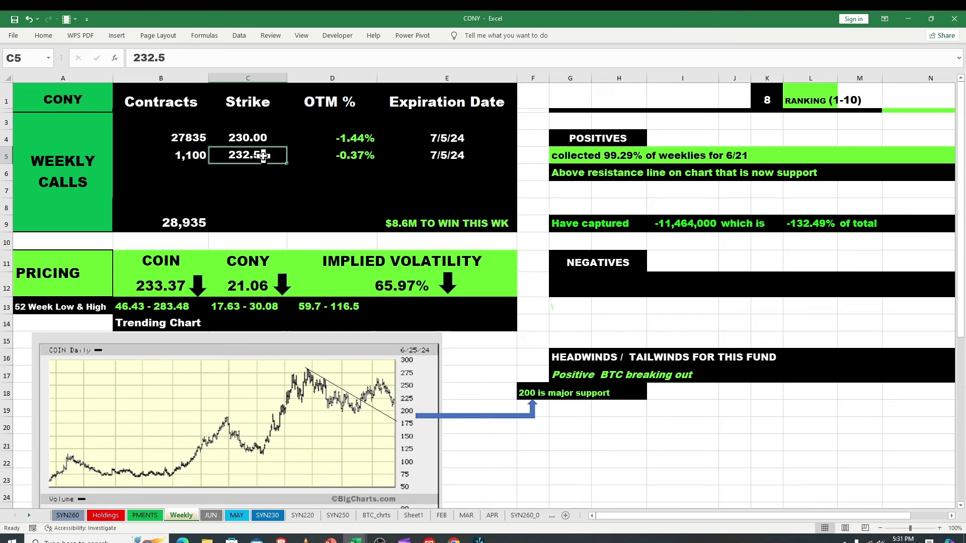
Switch from Excel to another program.
key("alt+Tab")
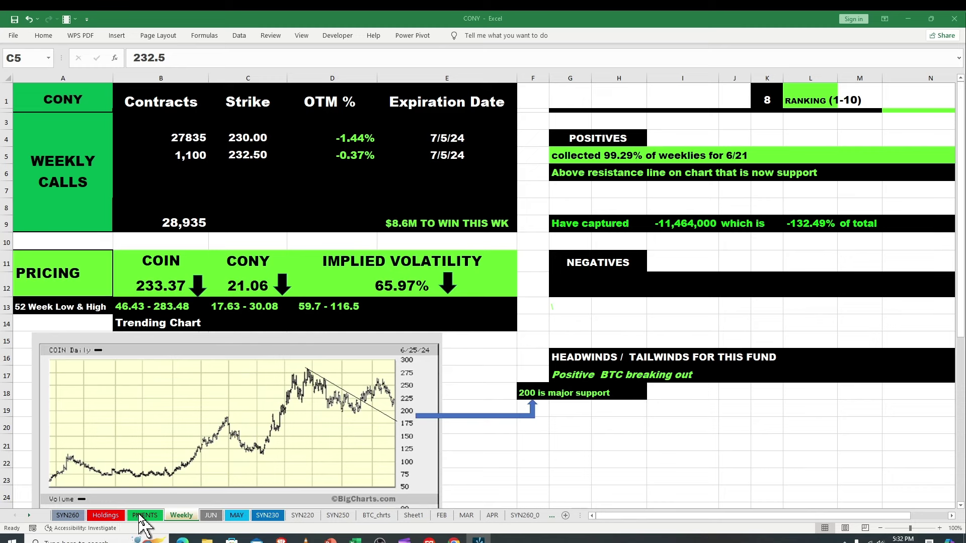
On the PMENTS sheet, inspect the current price, yield, F8 per-share income and E8 total shares formulas.
left_click(137, 517)
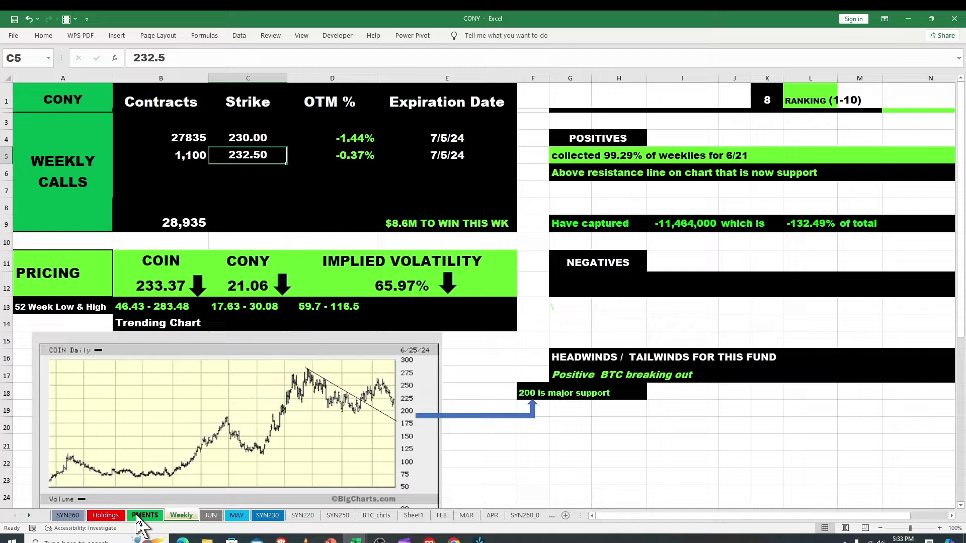
left_click(141, 516)
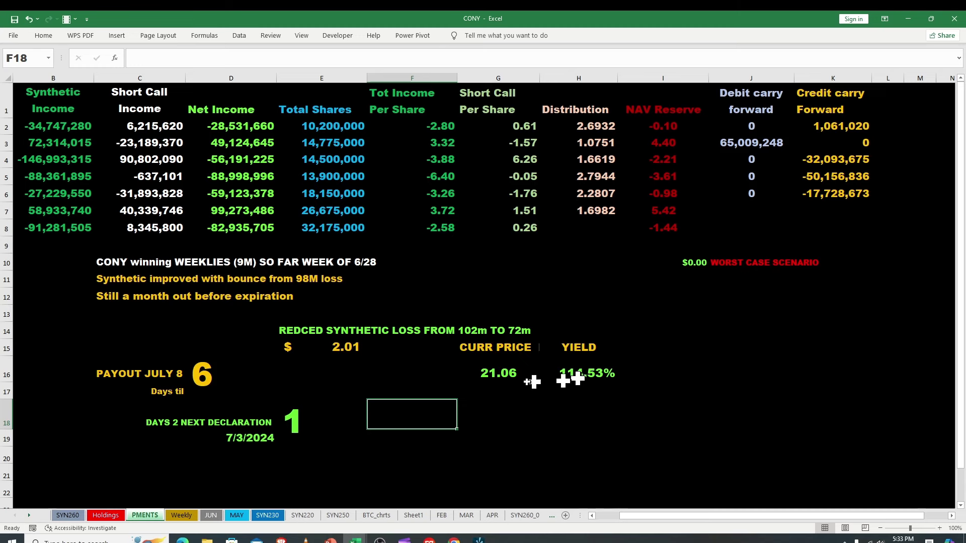
left_click(497, 373)
left_click(581, 377)
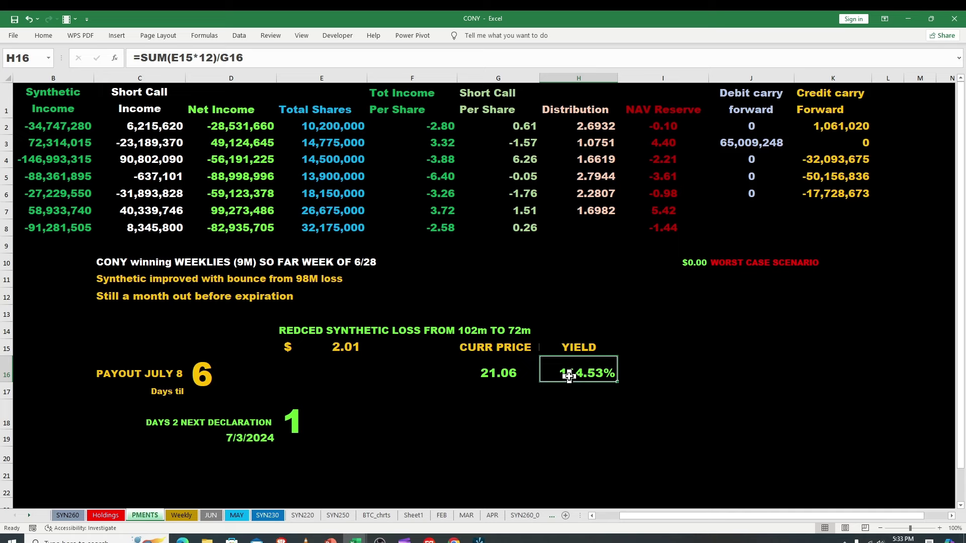
left_click(443, 228)
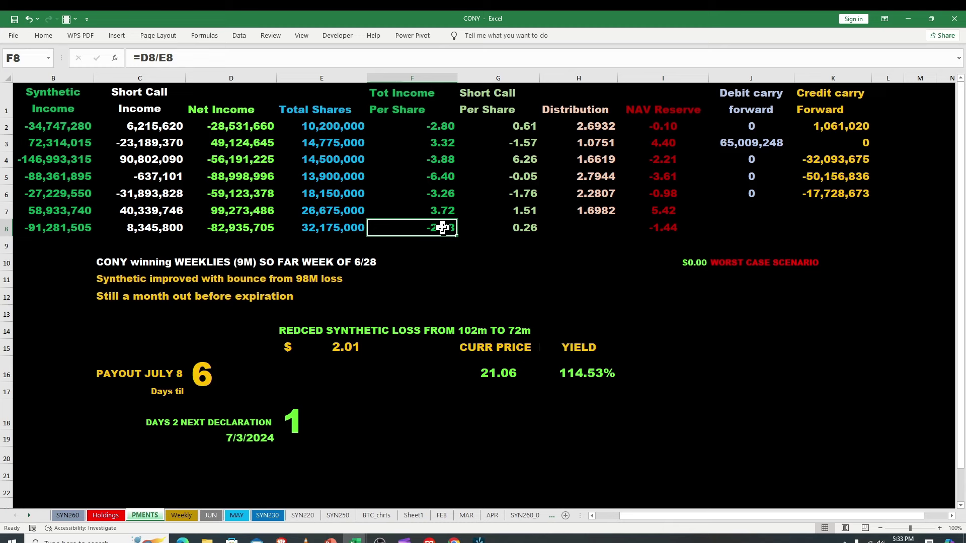
left_click(337, 229)
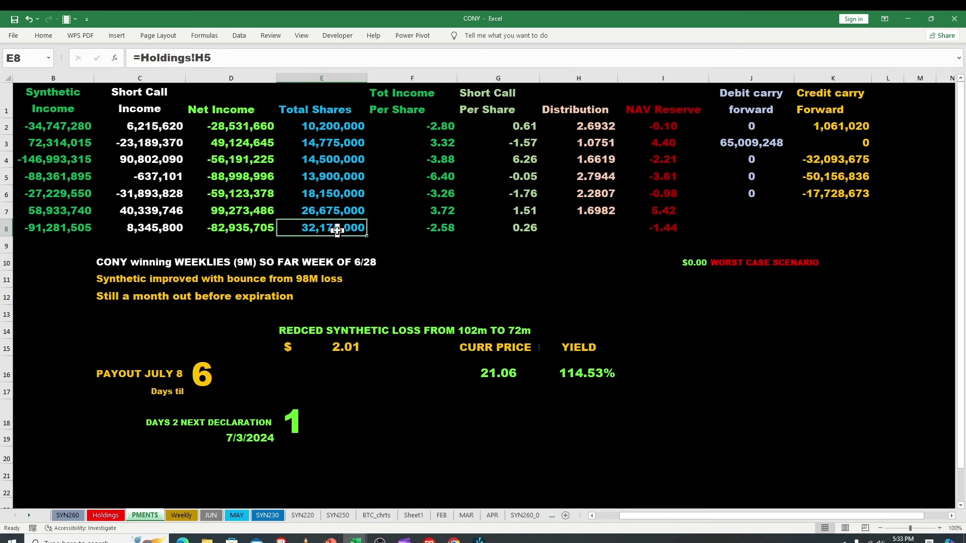
left_click(444, 227)
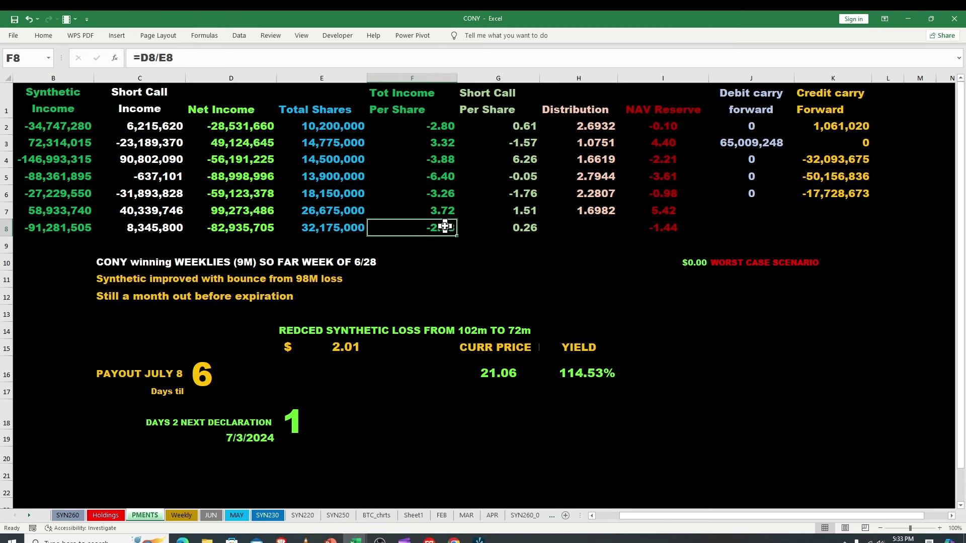
left_click(107, 516)
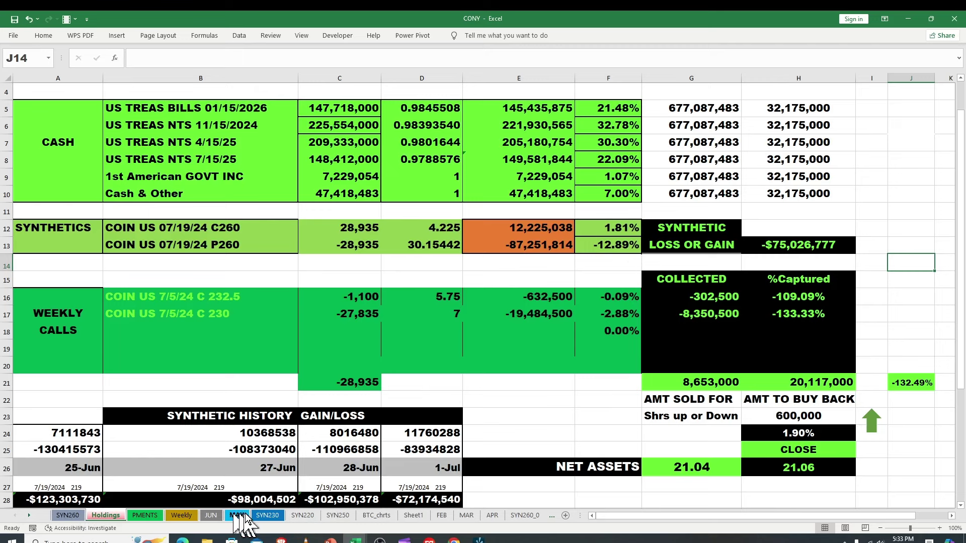
left_click(157, 517)
left_click(390, 370)
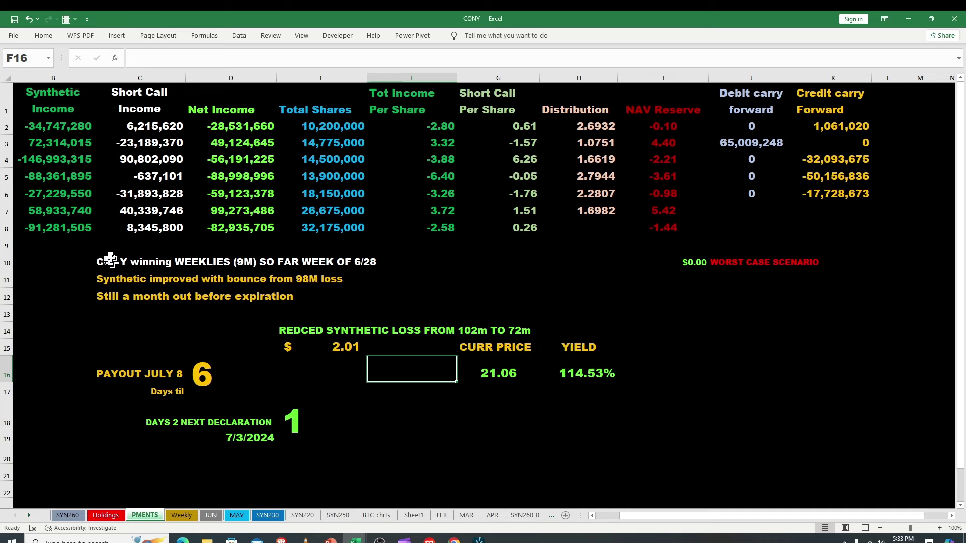
left_click(305, 231)
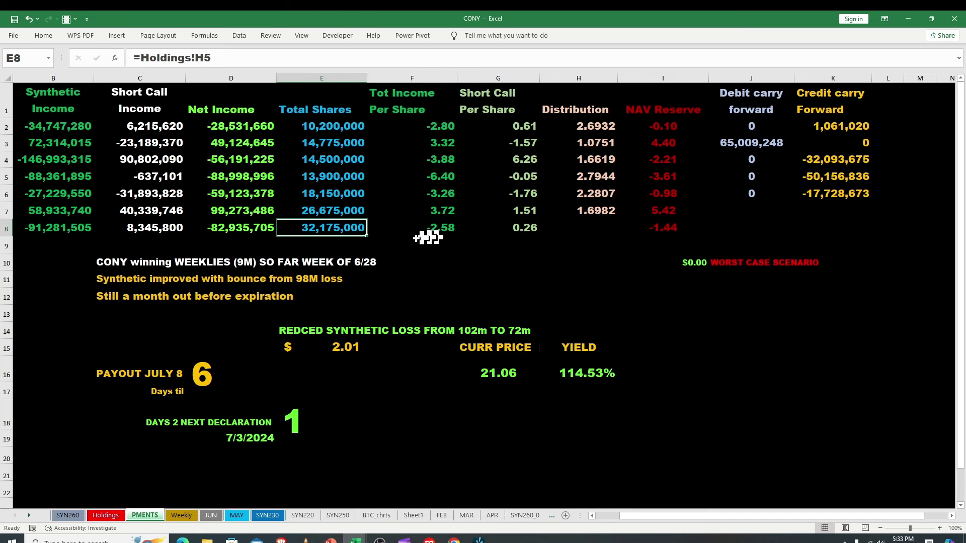
left_click(227, 228)
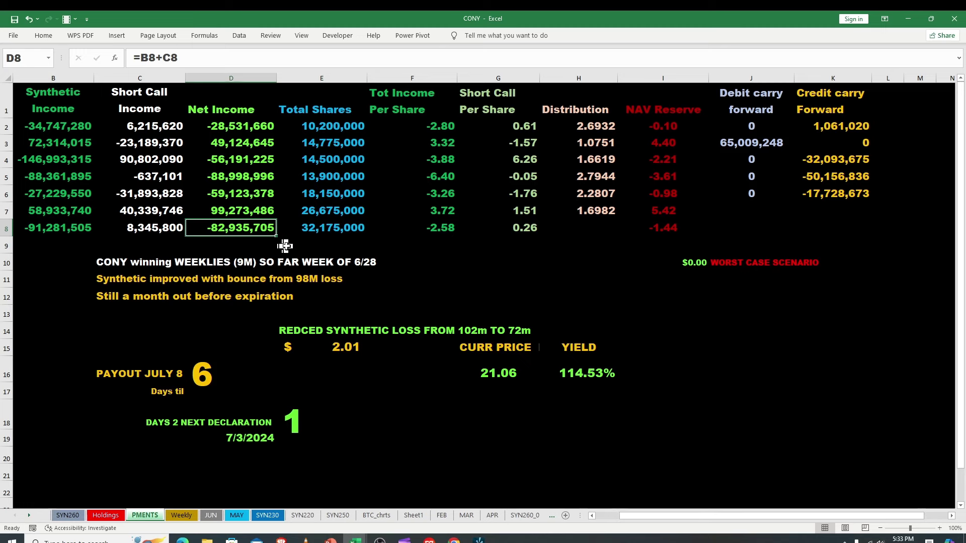
left_click(438, 226)
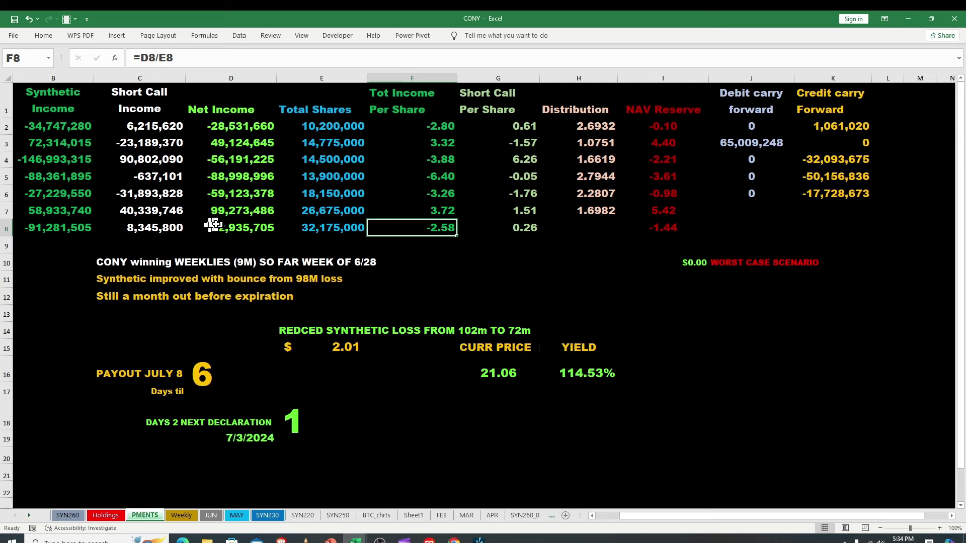
left_click(156, 231)
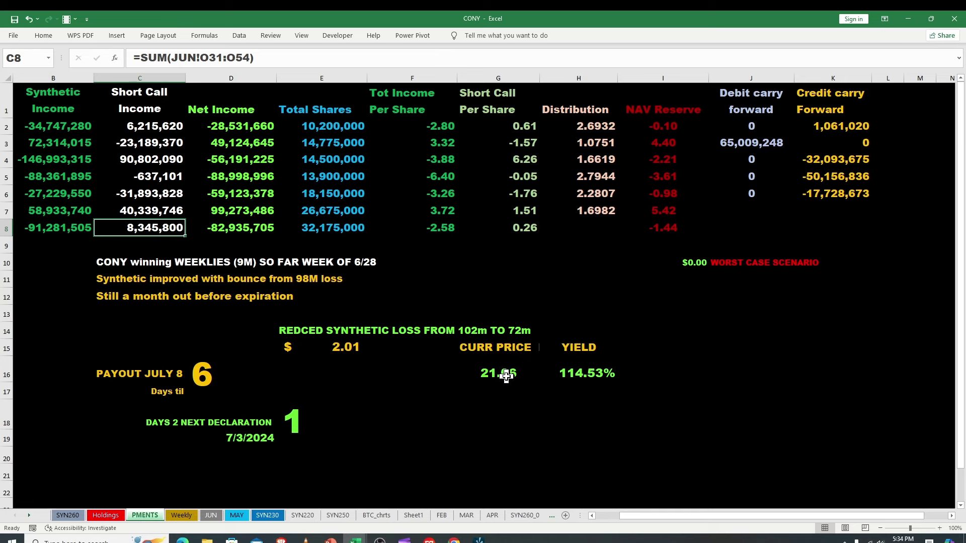
Check the $2.01 payout estimate, F8 per-share income and D8 net income, then go to Weekly.
left_click(344, 349)
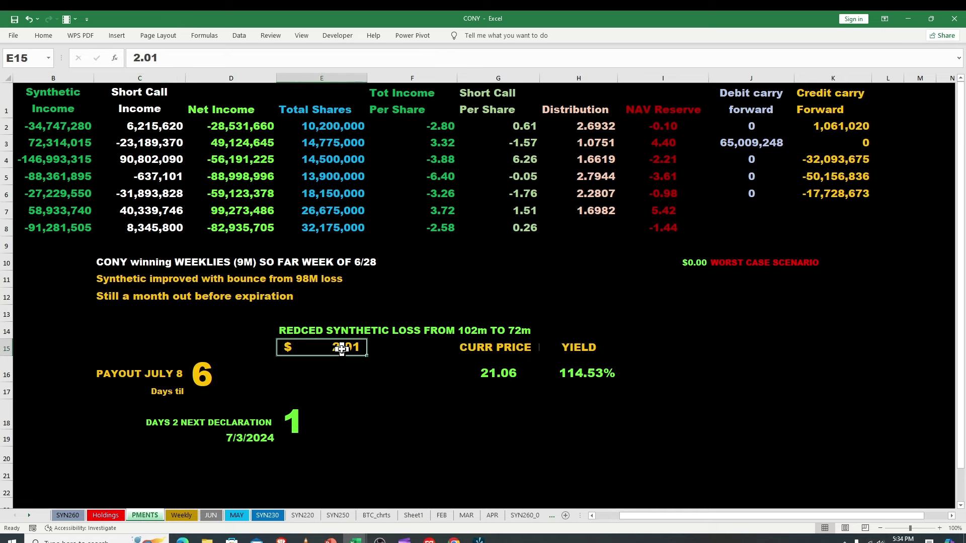
left_click(446, 227)
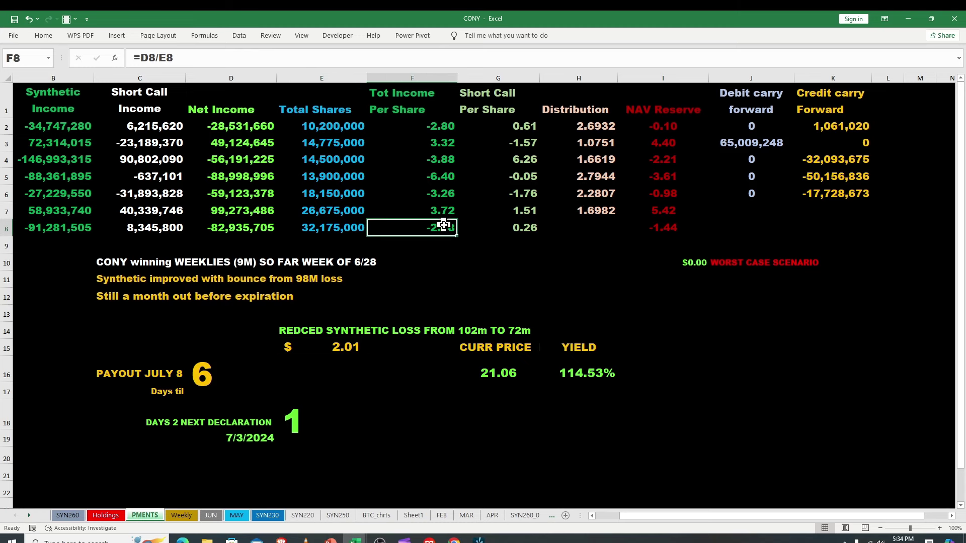
left_click(345, 349)
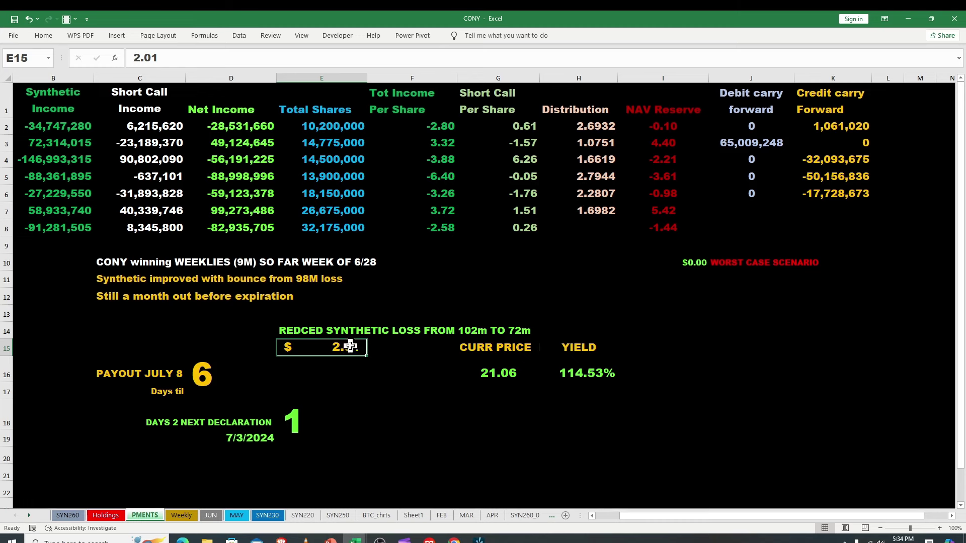
left_click(436, 231)
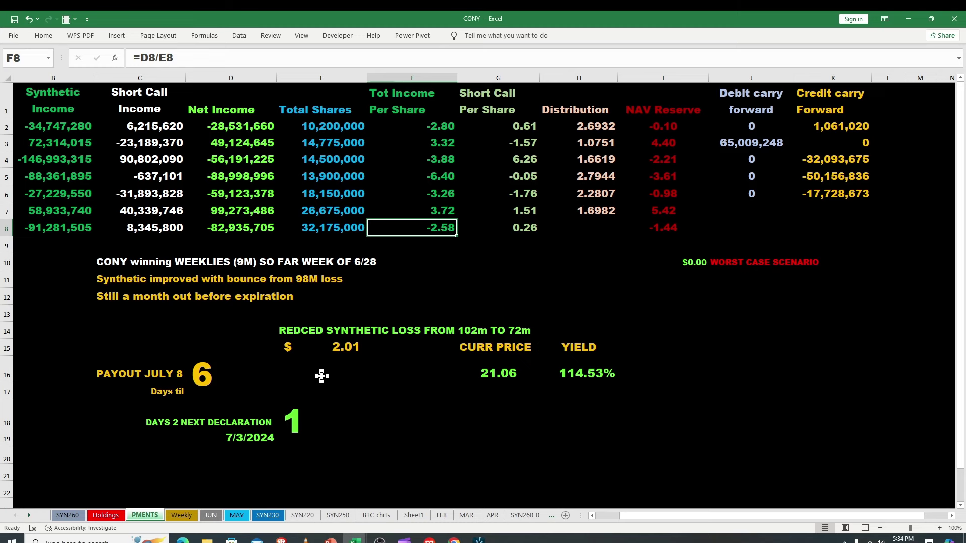
left_click(242, 230)
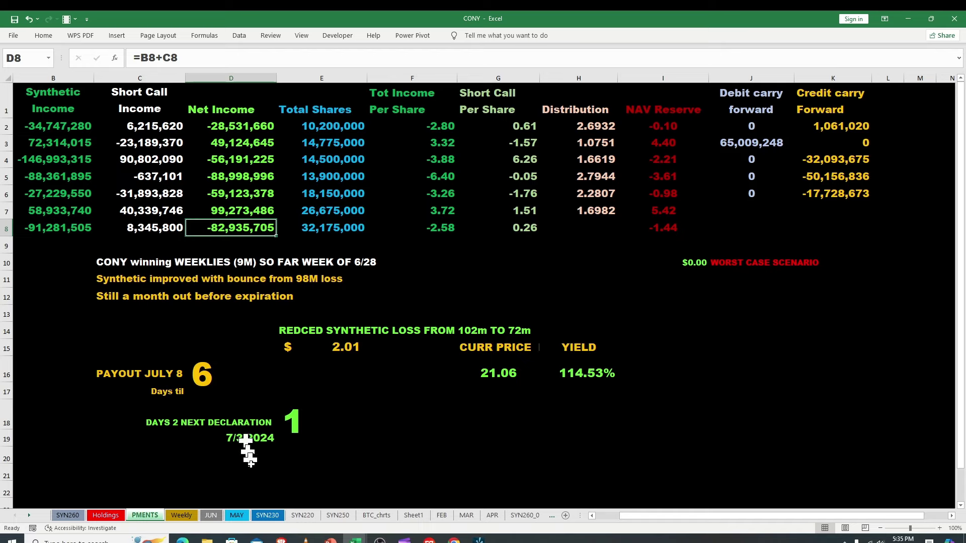
left_click(181, 515)
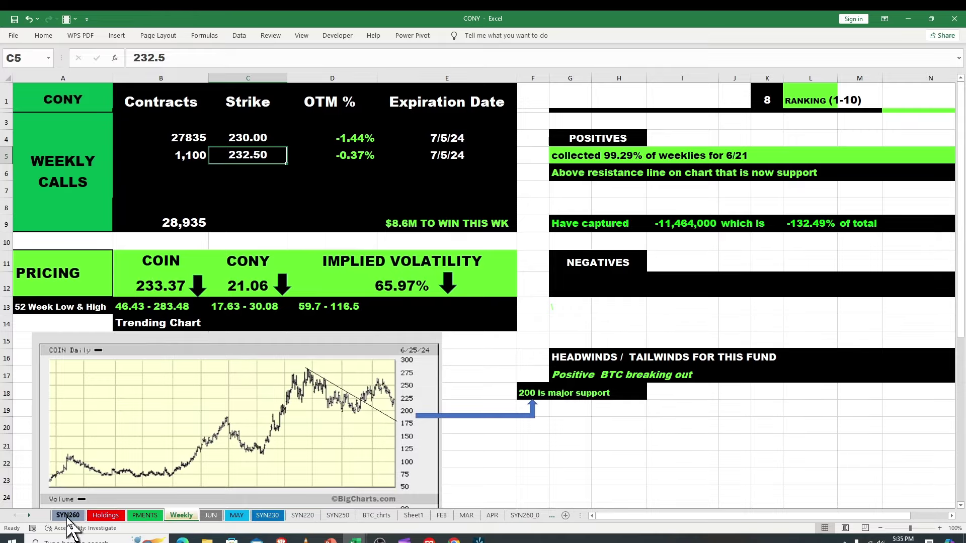
On SYN260, select the 7/19/2024 expiration date in D25 and bring up the taskbar calendar.
left_click(68, 516)
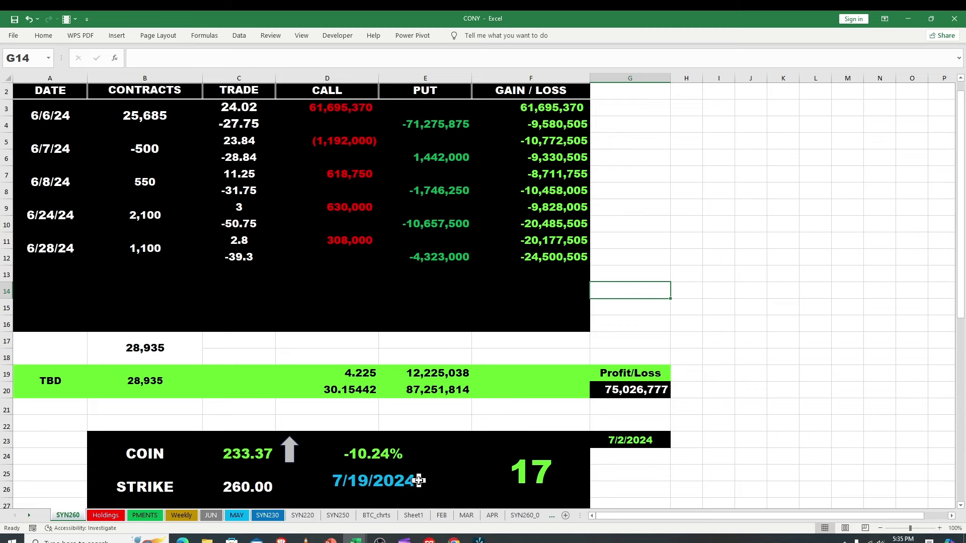
left_click(384, 484)
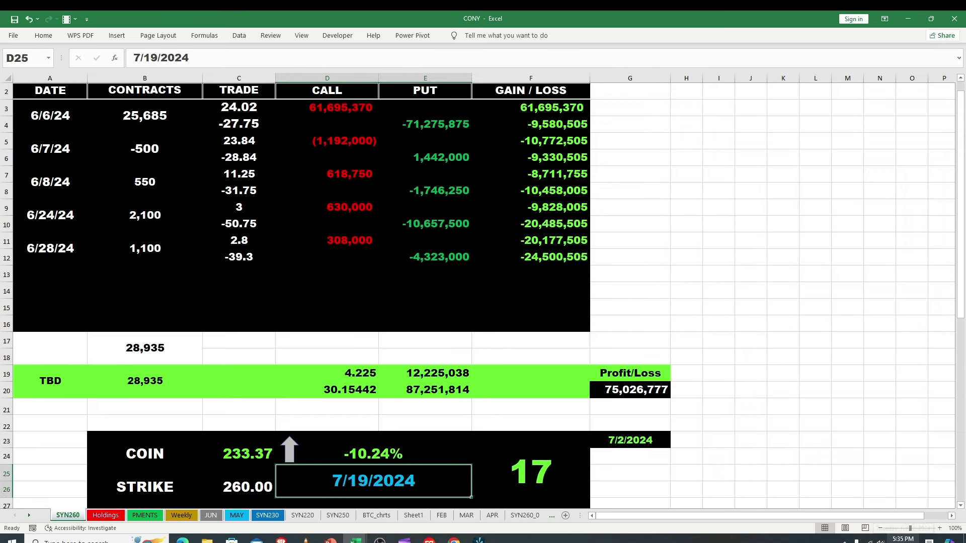
left_click(903, 539)
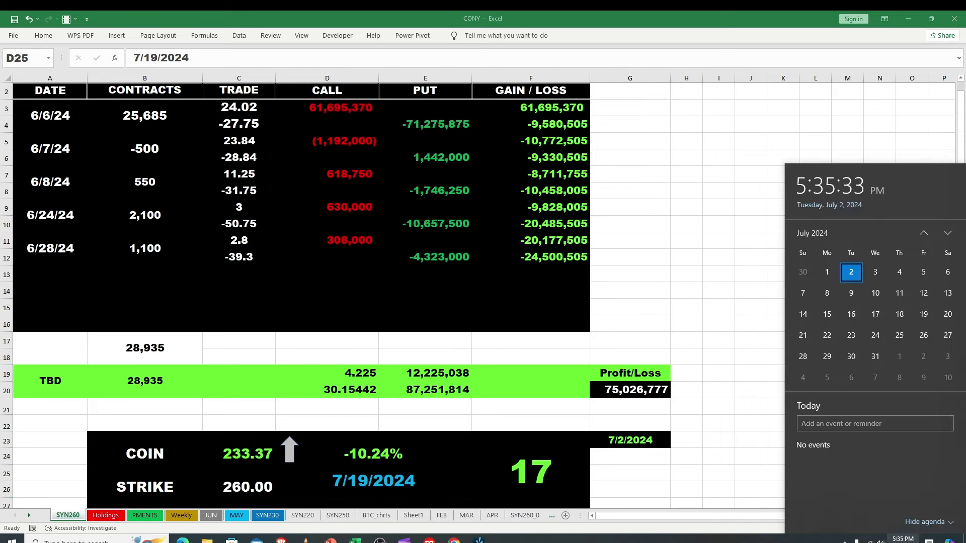
Page the taskbar calendar ahead to September 2024, then dismiss it.
left_click(948, 240)
left_click(948, 240)
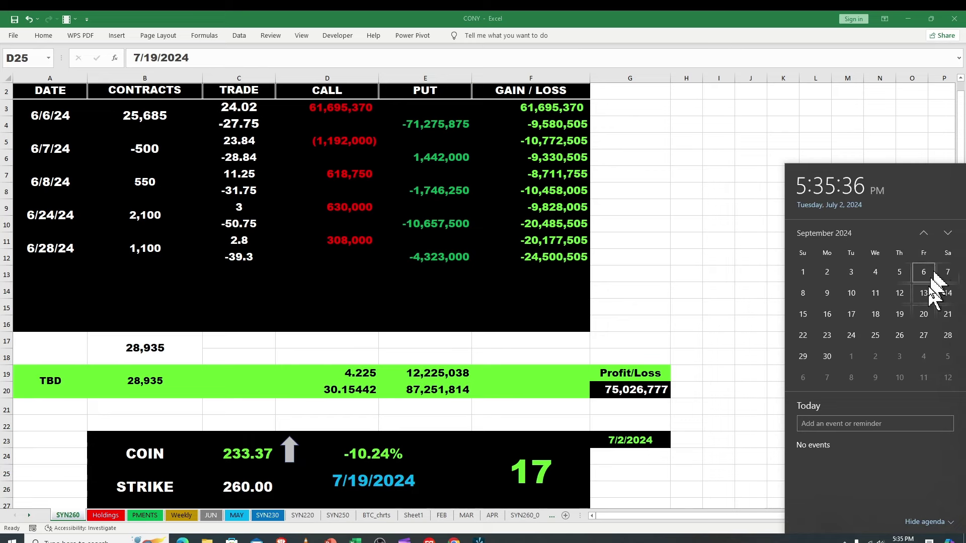
left_click(740, 382)
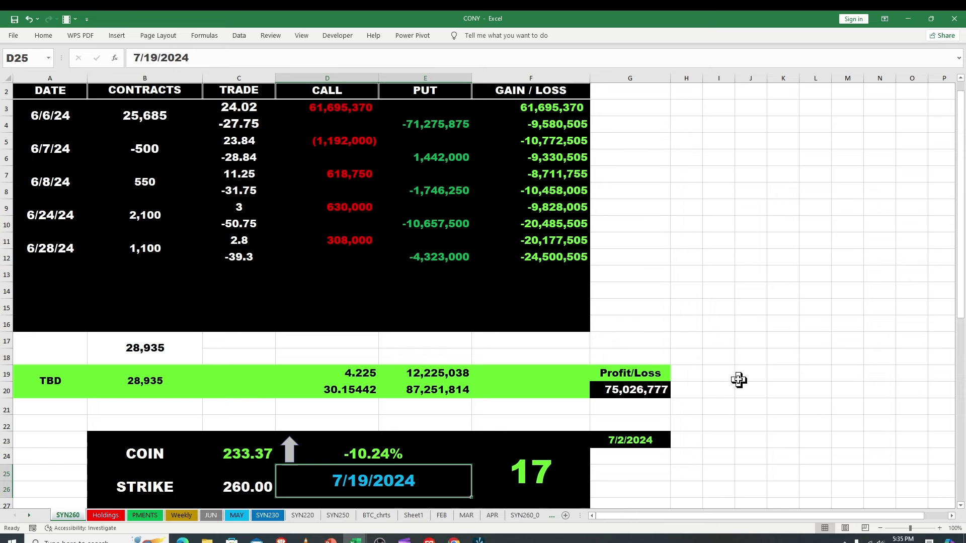
Scroll SYN260 back to the top and return to the PMENTS sheet.
scroll(962, 312, "up", 1)
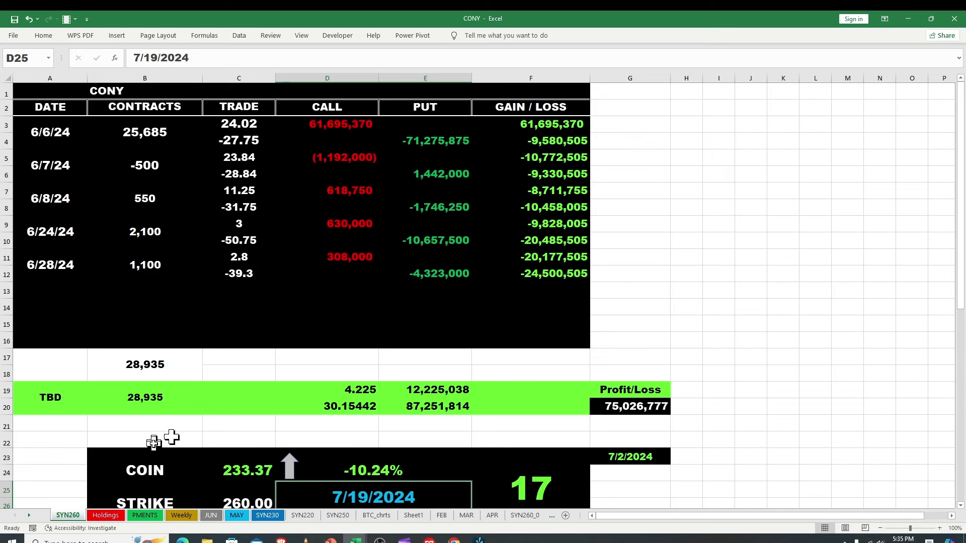
left_click(143, 516)
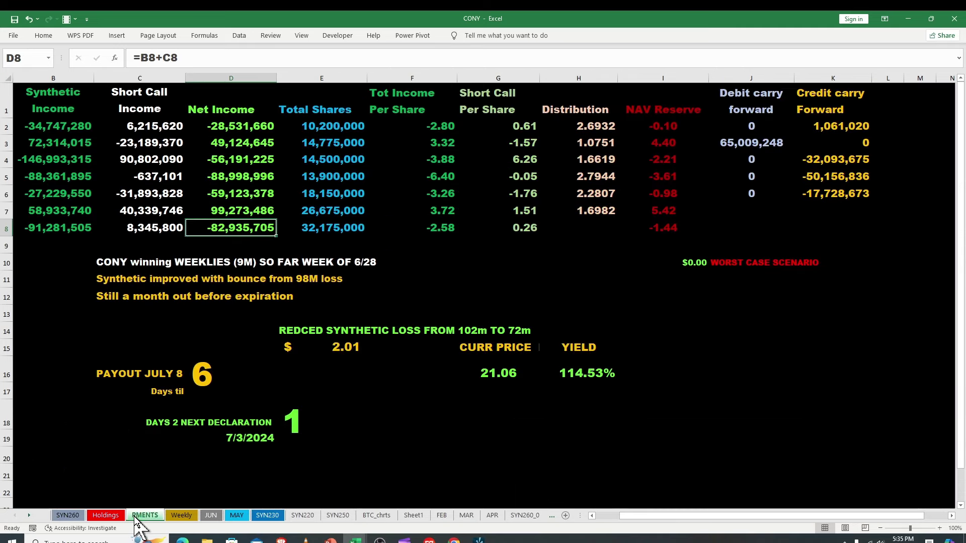